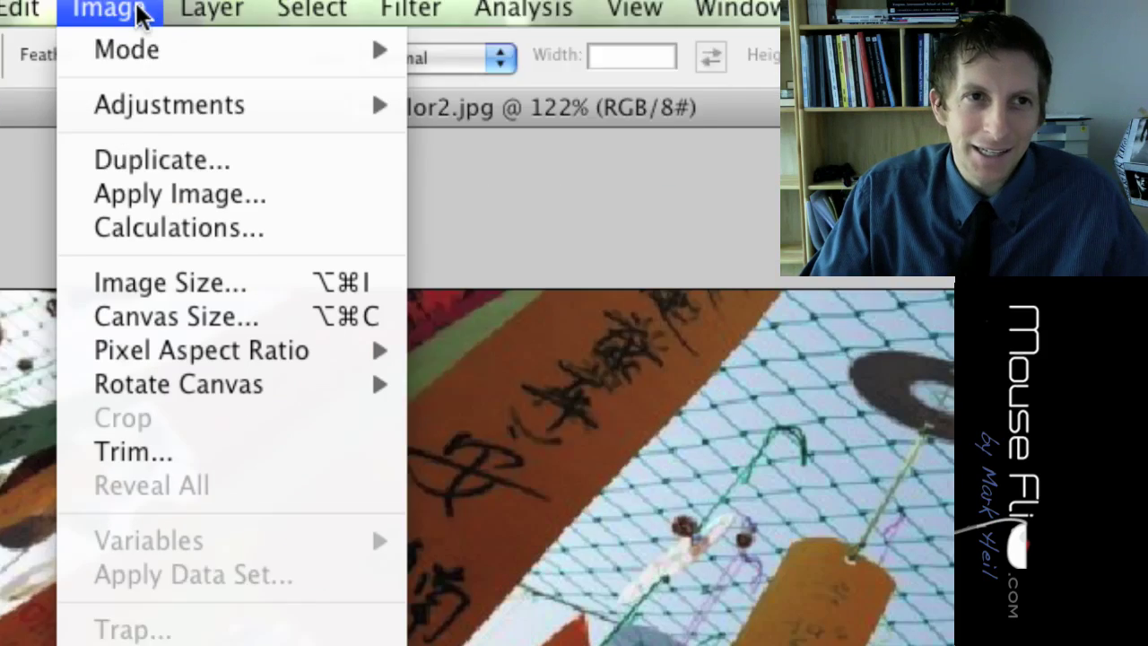
Step: Open Levels for the wind-chime photo and test raising the black and lowering the white input
{"action": "mouse_move", "coordinate": [147, 42]}
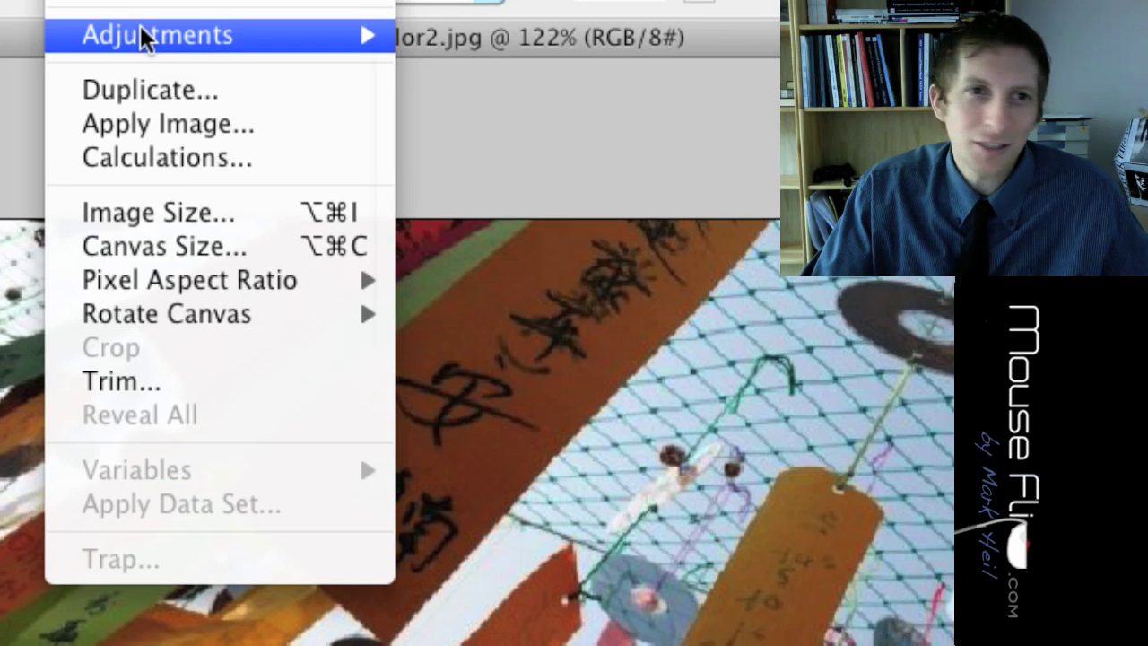
{"action": "mouse_move", "coordinate": [141, 27]}
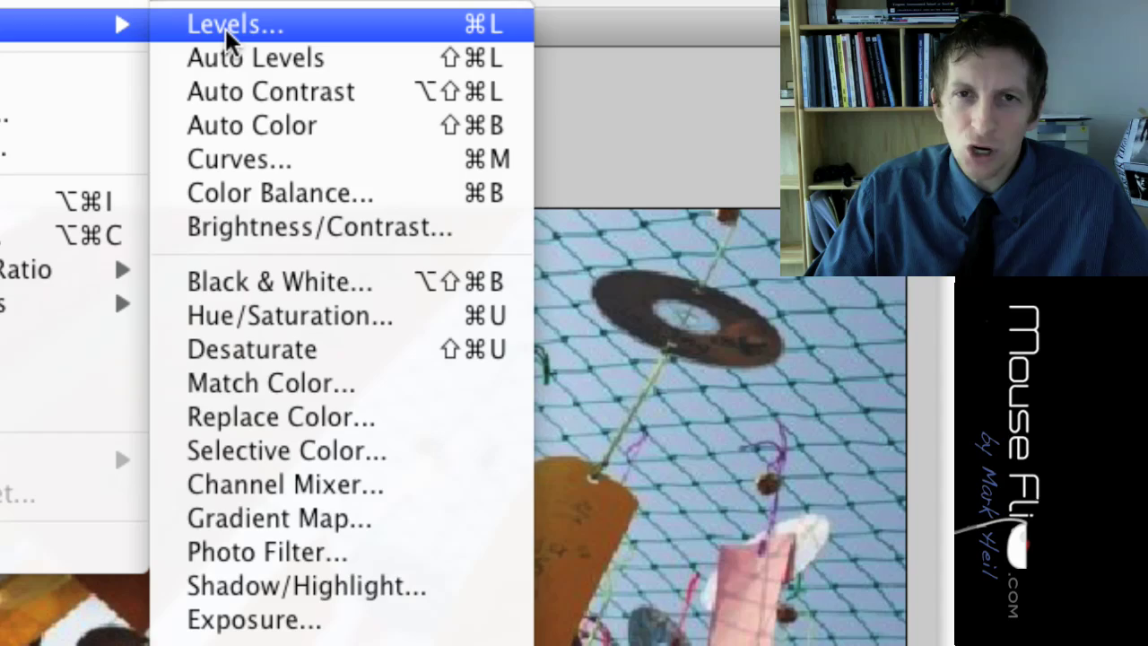
{"action": "left_click", "coordinate": [225, 28]}
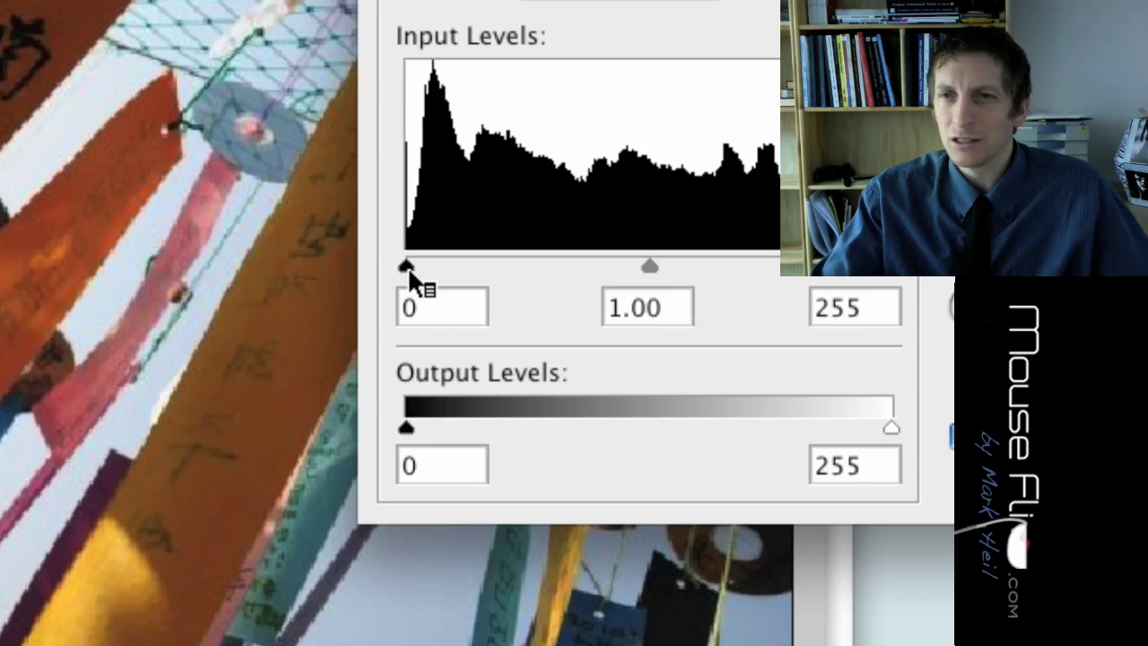
{"action": "mouse_move", "coordinate": [407, 267]}
{"action": "left_mouse_down"}
{"action": "mouse_move", "coordinate": [483, 267]}
{"action": "mouse_move", "coordinate": [405, 269]}
{"action": "left_mouse_up"}
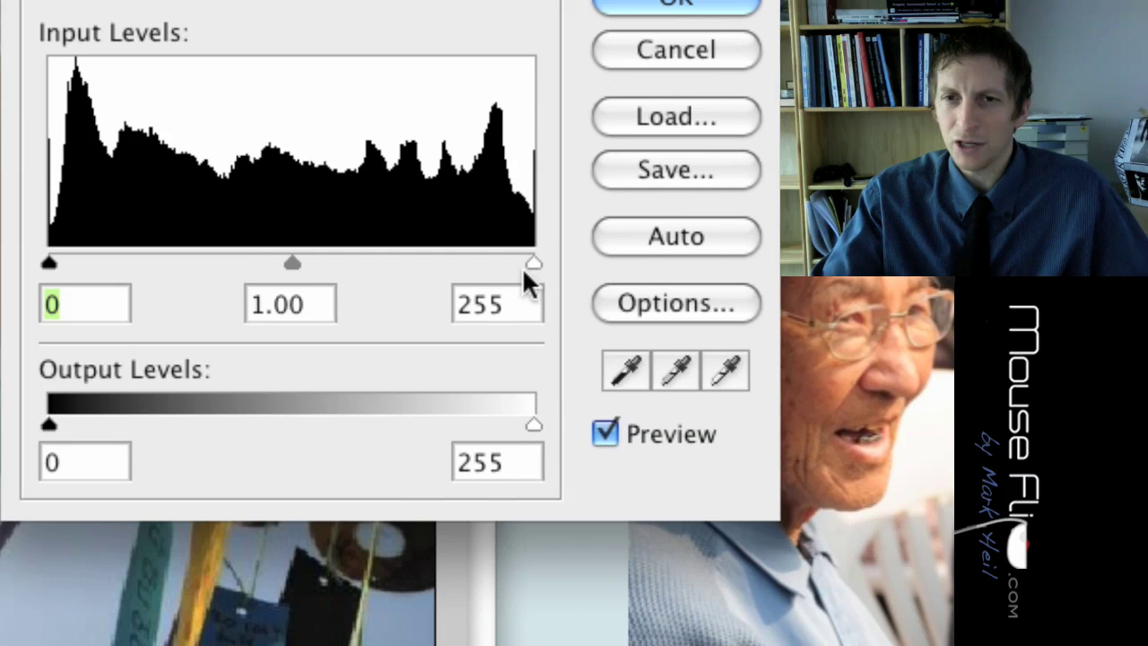
{"action": "left_click_drag", "start_coordinate": [897, 269], "coordinate": [893, 269]}
{"action": "left_click_drag", "start_coordinate": [527, 269], "coordinate": [335, 269]}
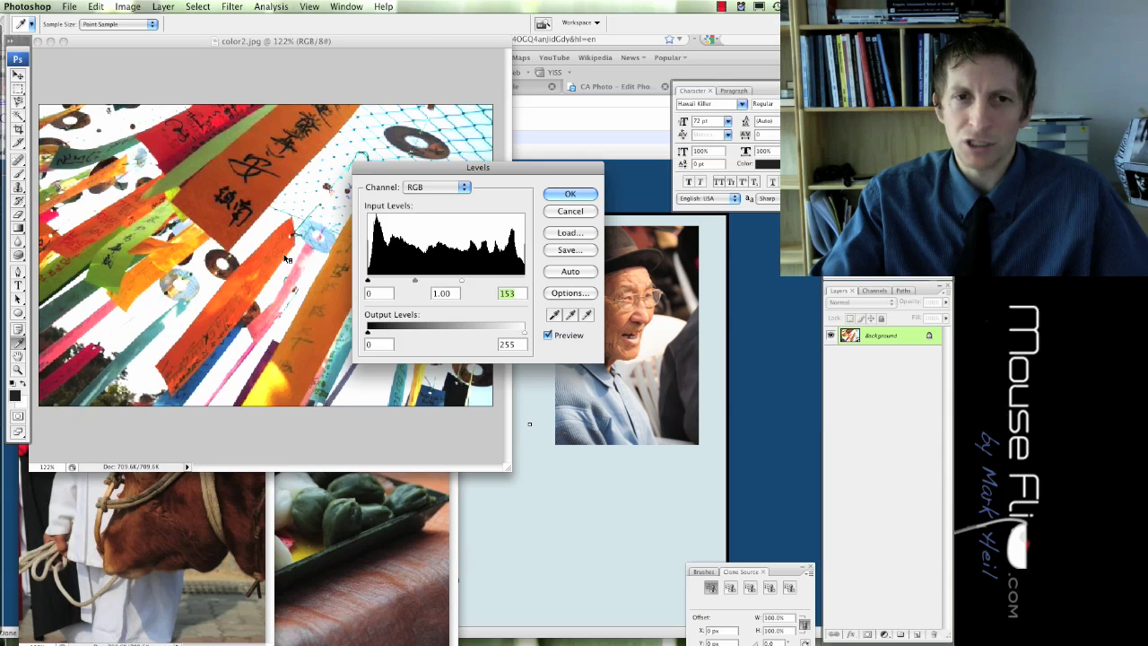
Step: Restore the white input to 255, darken midtones via gamma, then cancel Levels
{"action": "key", "text": "super+z"}
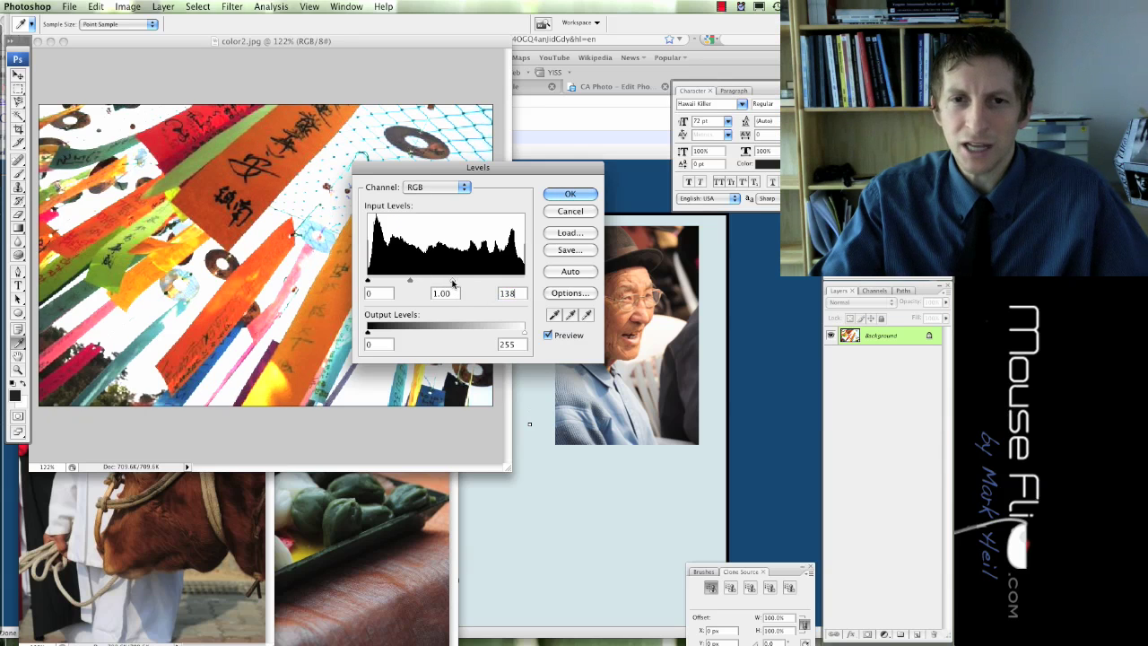
{"action": "left_click", "coordinate": [367, 280]}
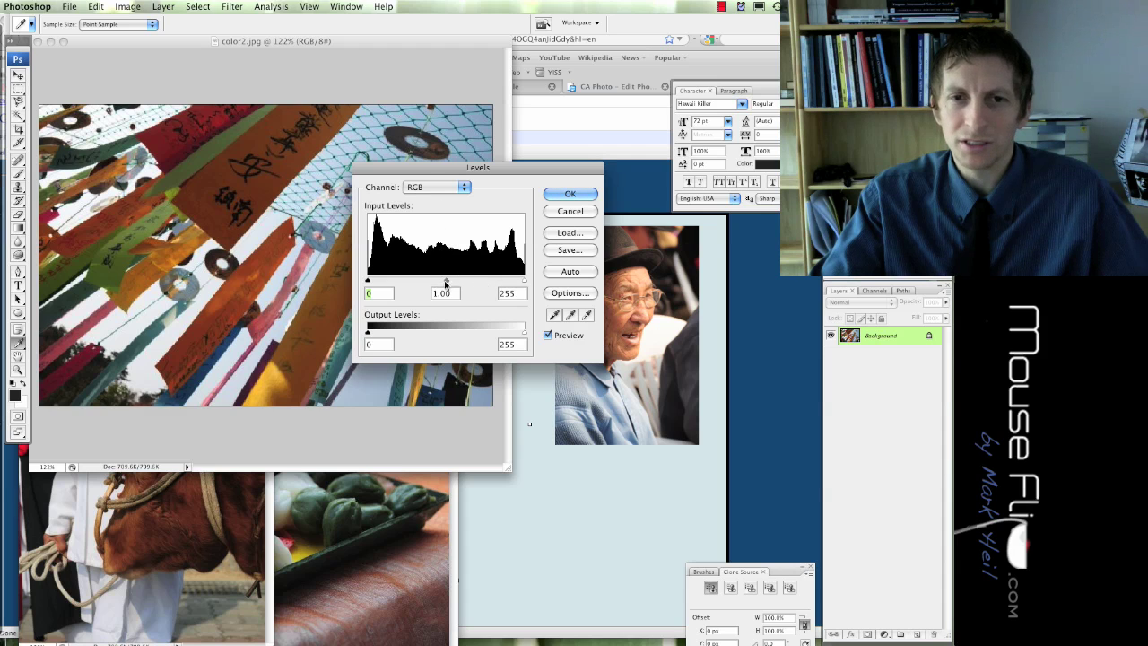
{"action": "mouse_move", "coordinate": [445, 282]}
{"action": "left_mouse_down"}
{"action": "mouse_move", "coordinate": [478, 282]}
{"action": "mouse_move", "coordinate": [429, 281]}
{"action": "mouse_move", "coordinate": [456, 281]}
{"action": "left_mouse_up"}
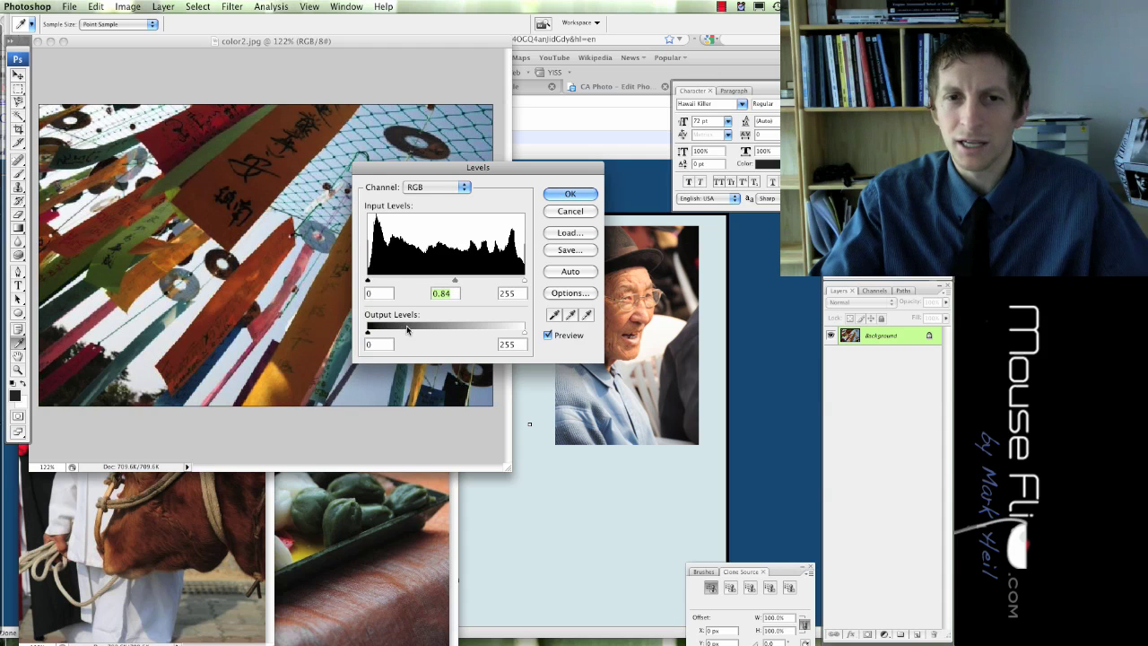
{"action": "left_click", "coordinate": [565, 212]}
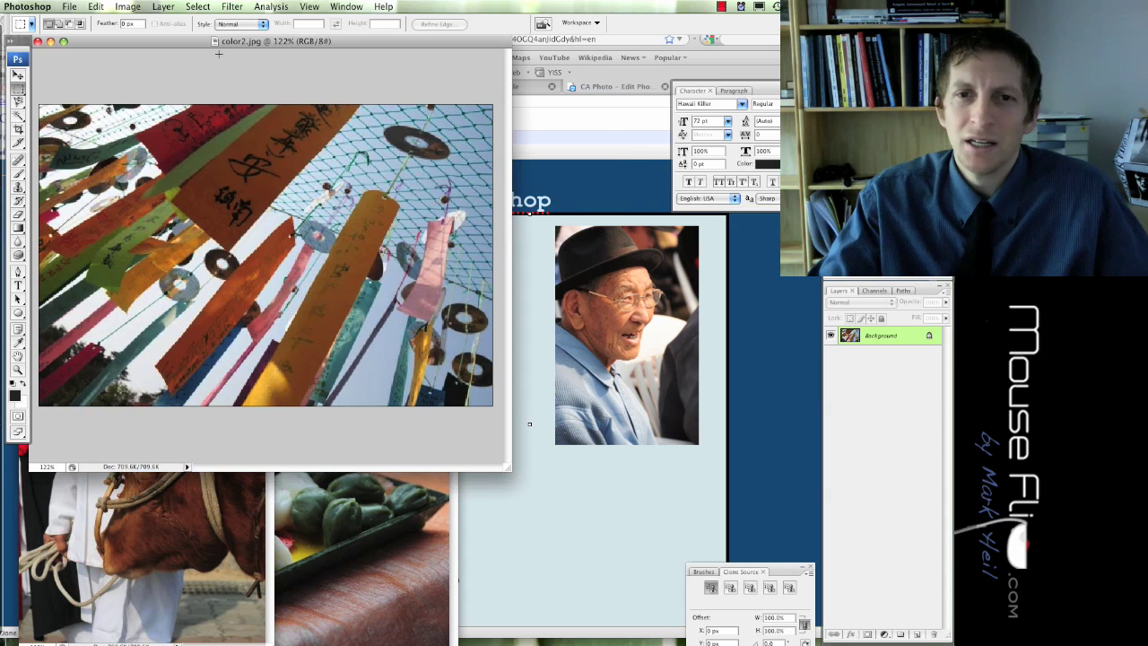
{"action": "left_click", "coordinate": [127, 8]}
{"action": "mouse_move", "coordinate": [131, 41]}
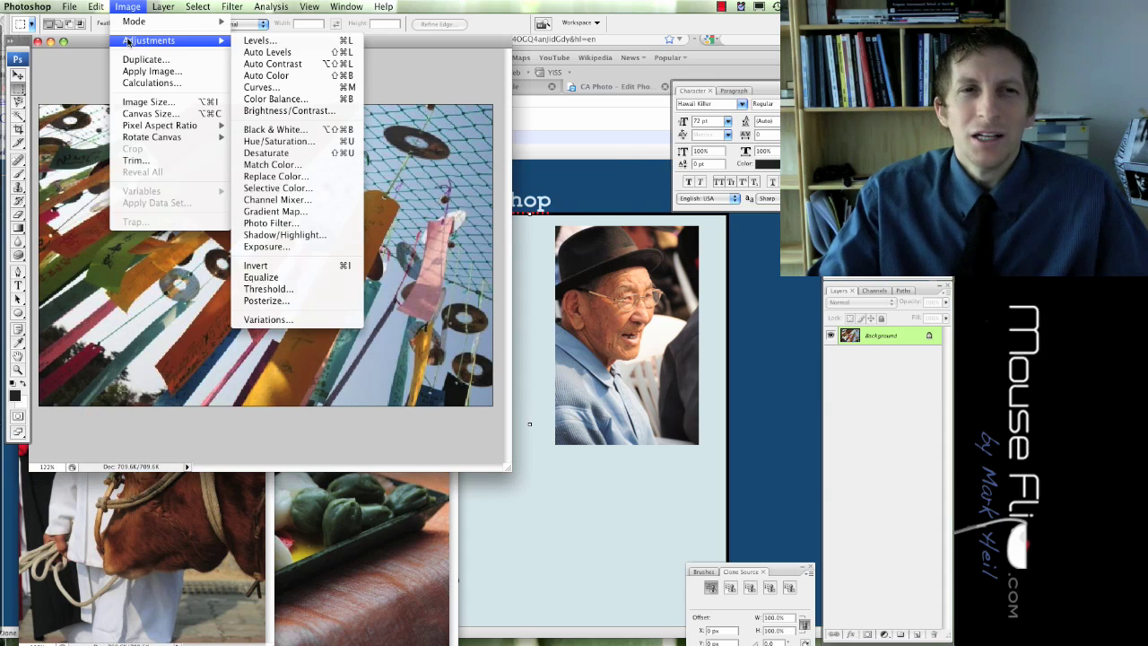
Step: Open Curves, lift the shadows with a lower point and pull highlights down with an upper point
{"action": "left_click", "coordinate": [306, 88]}
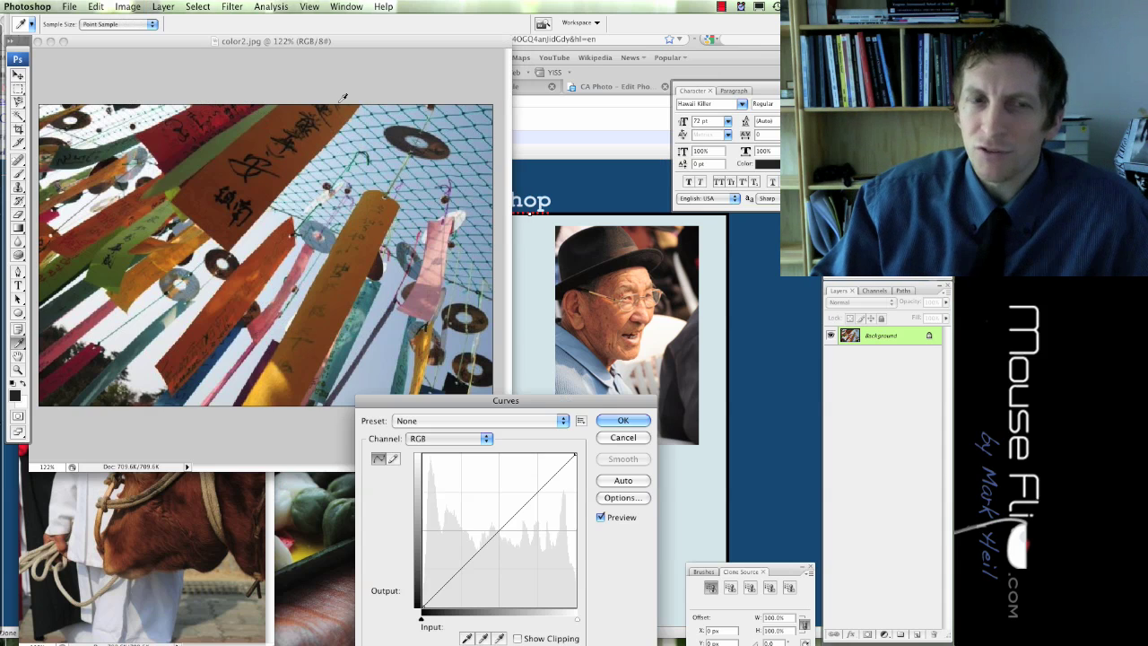
{"action": "left_click_drag", "start_coordinate": [529, 409], "coordinate": [510, 203]}
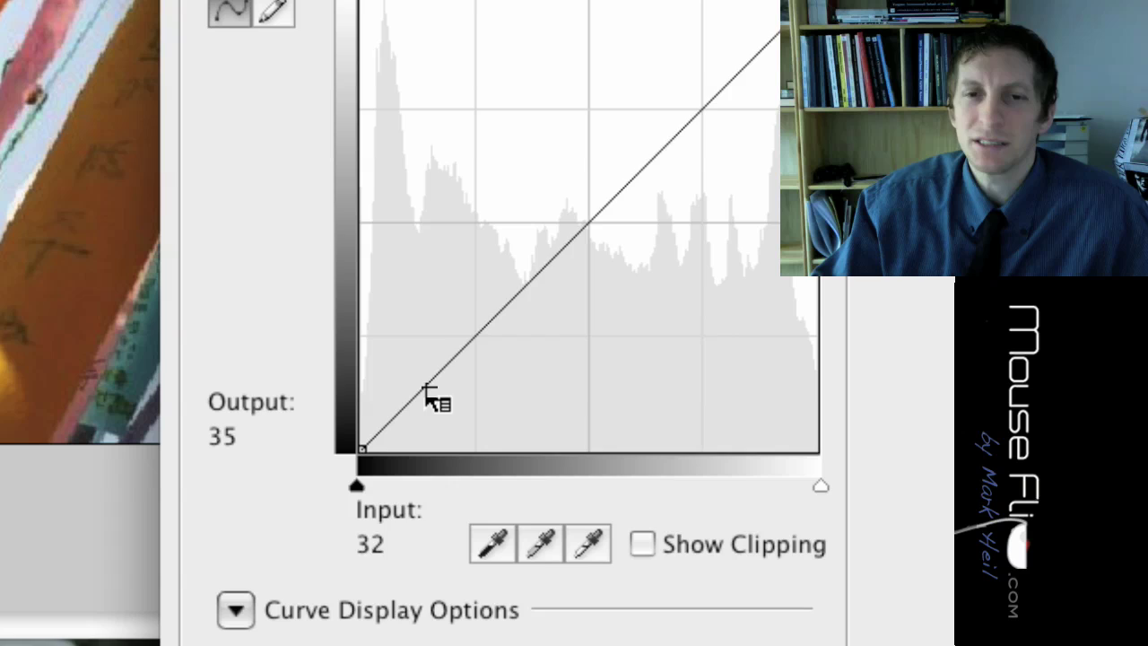
{"action": "mouse_move", "coordinate": [427, 391]}
{"action": "left_mouse_down"}
{"action": "mouse_move", "coordinate": [421, 369]}
{"action": "mouse_move", "coordinate": [432, 391]}
{"action": "left_mouse_up"}
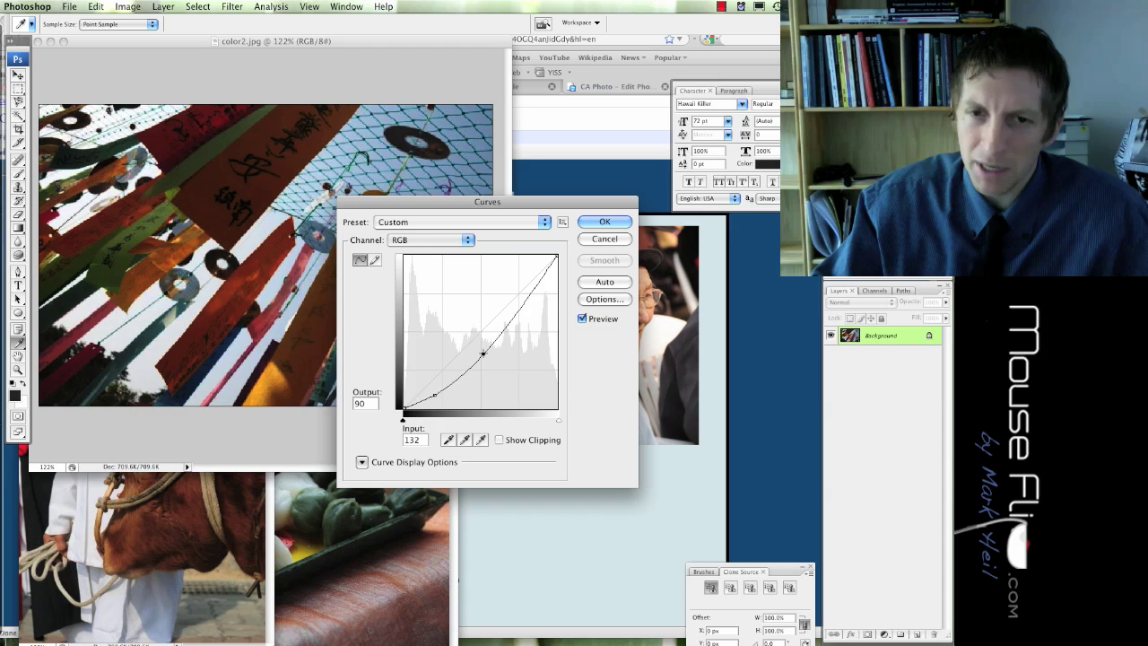
{"action": "left_click_drag", "start_coordinate": [482, 354], "coordinate": [463, 333]}
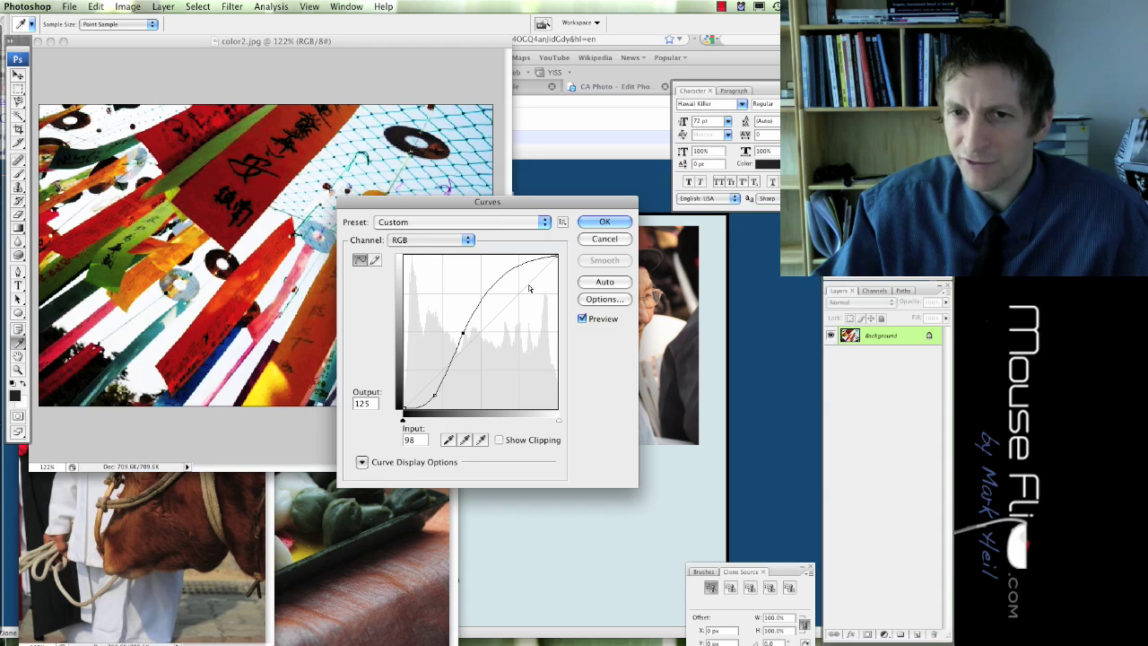
{"action": "left_click_drag", "start_coordinate": [506, 271], "coordinate": [531, 310]}
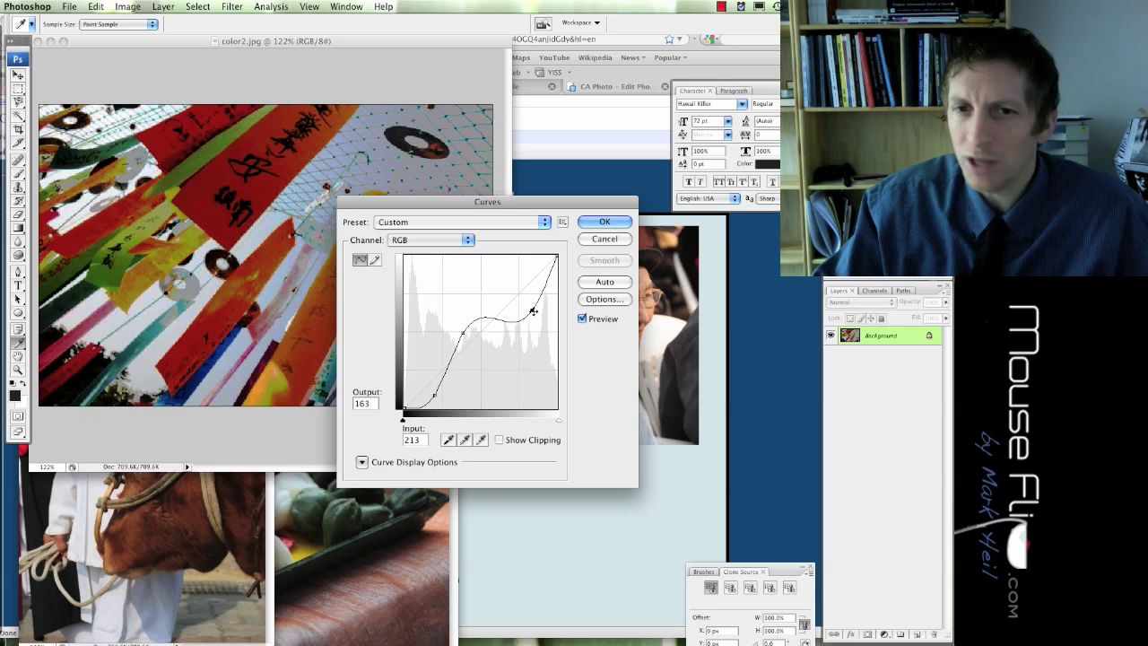
{"action": "left_click_drag", "start_coordinate": [533, 311], "coordinate": [478, 260]}
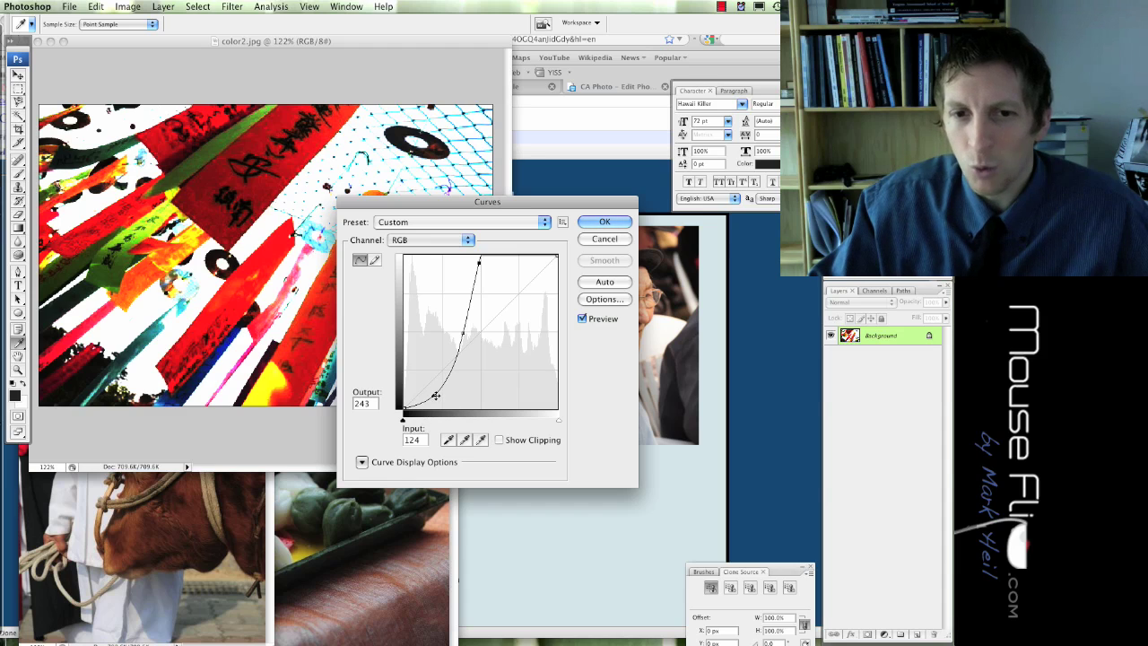
{"action": "left_click_drag", "start_coordinate": [466, 407], "coordinate": [451, 403]}
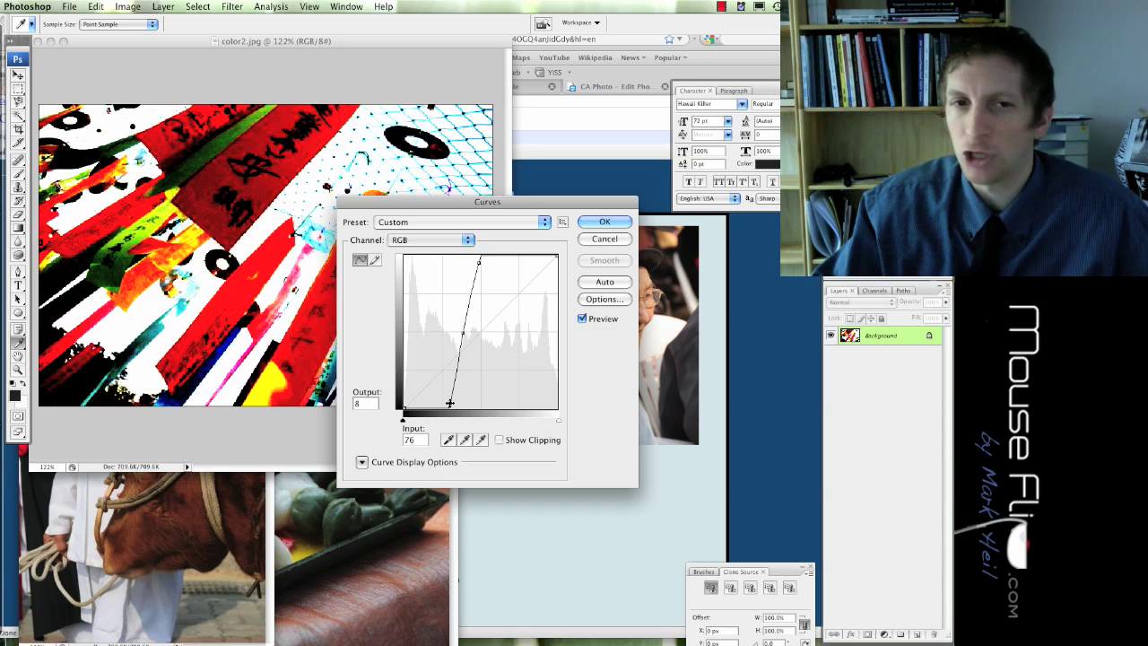
{"action": "mouse_move", "coordinate": [462, 332]}
{"action": "left_mouse_down"}
{"action": "mouse_move", "coordinate": [454, 321]}
{"action": "mouse_move", "coordinate": [460, 338]}
{"action": "mouse_move", "coordinate": [479, 341]}
{"action": "left_mouse_up"}
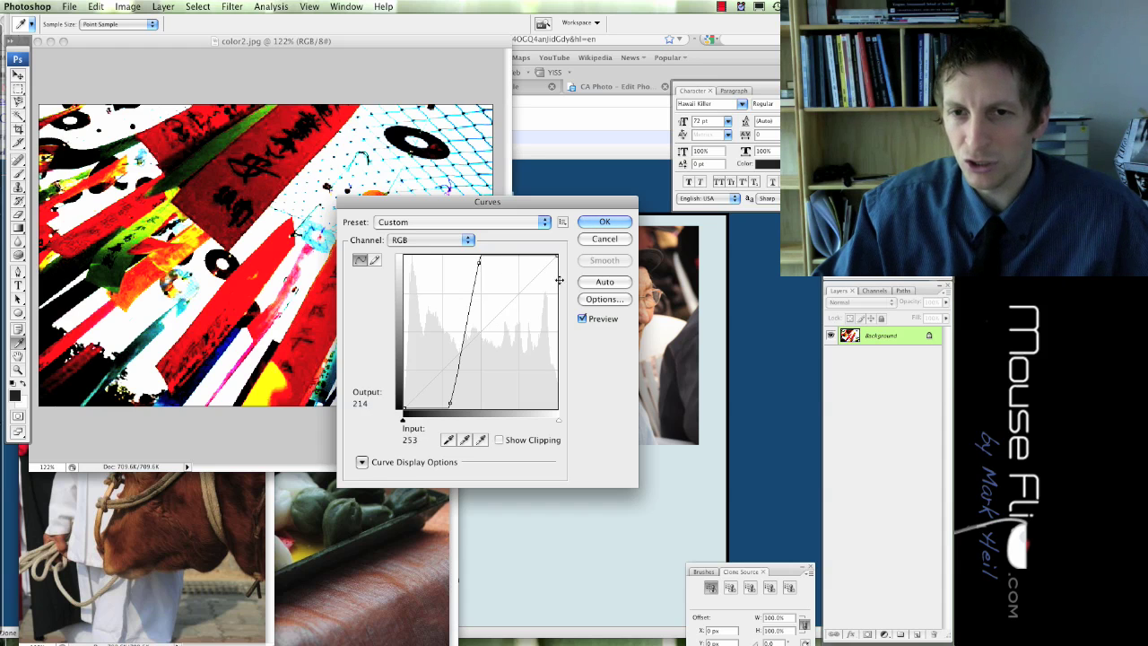
{"action": "left_click", "coordinate": [604, 239]}
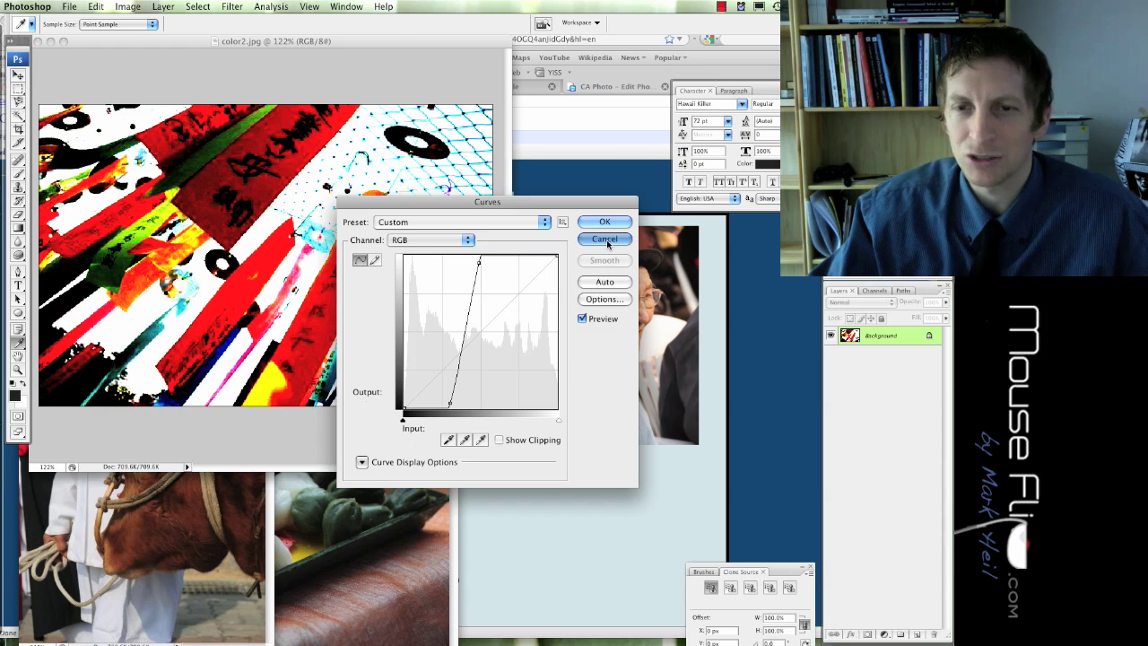
Step: Dismiss the adjustments list and bring eat.jpg forward, moved to the top-left and enlarged
{"action": "left_click", "coordinate": [118, 9]}
{"action": "mouse_move", "coordinate": [127, 41]}
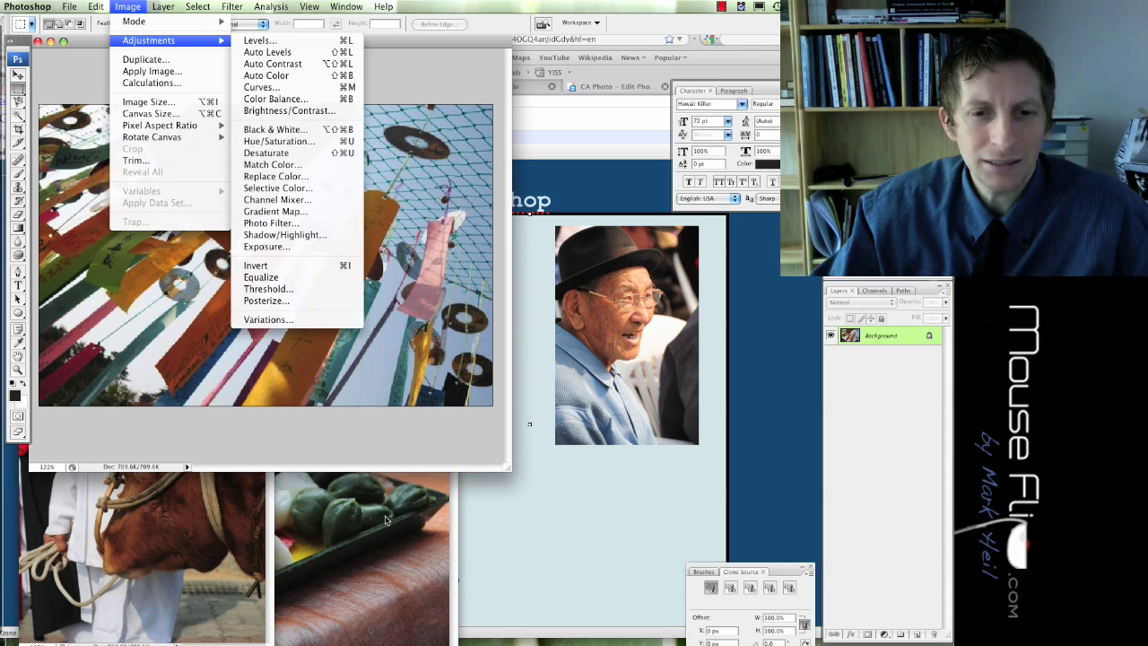
{"action": "left_click", "coordinate": [366, 484]}
{"action": "left_click", "coordinate": [368, 492]}
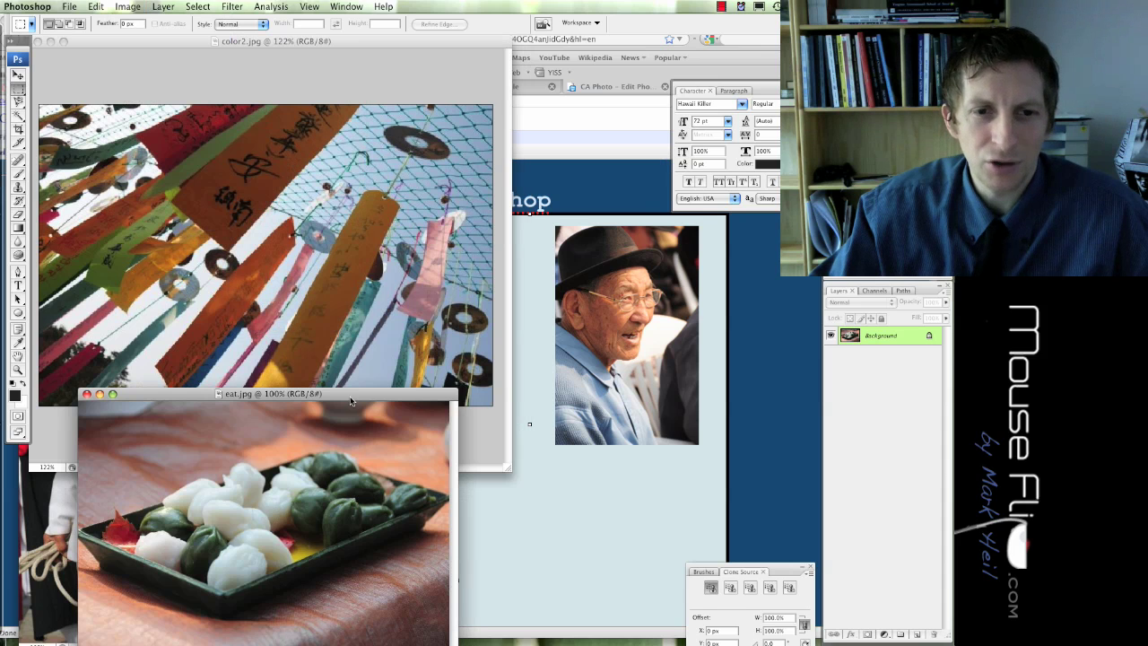
{"action": "left_click_drag", "start_coordinate": [351, 401], "coordinate": [313, 67]}
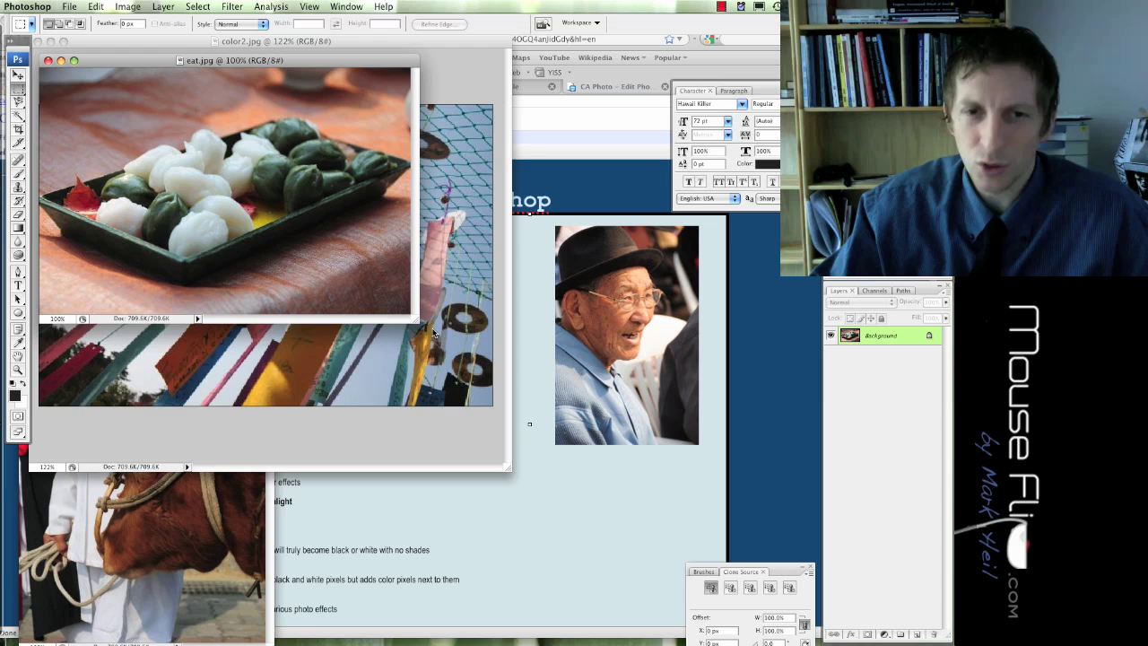
{"action": "left_click_drag", "start_coordinate": [416, 324], "coordinate": [516, 504]}
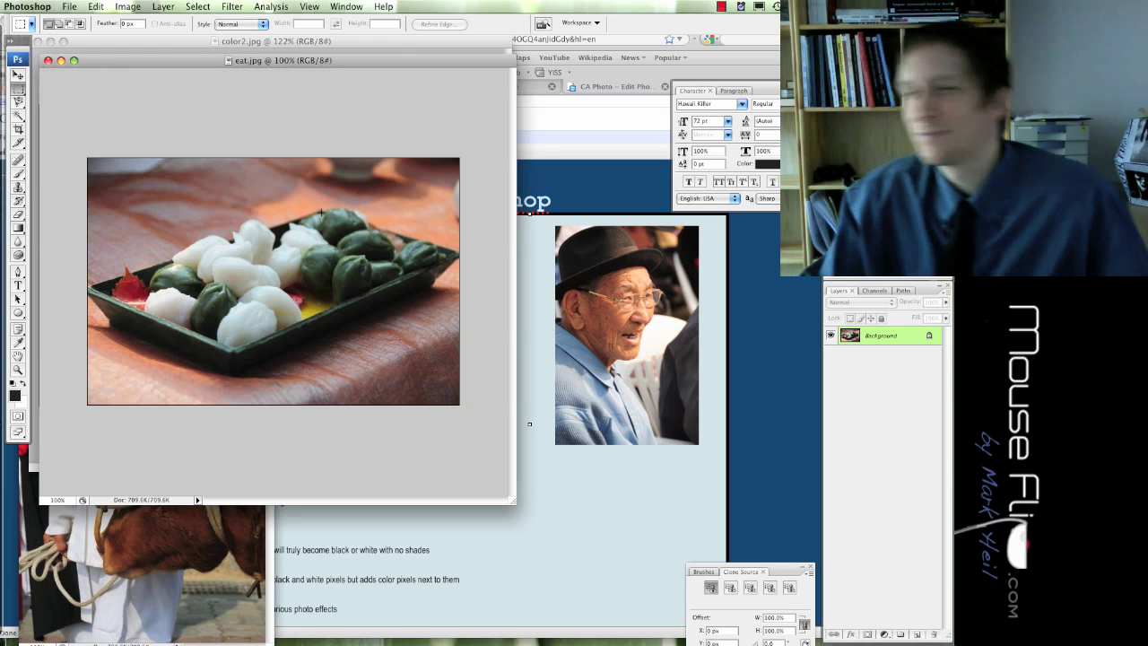
Step: Open the Image > Adjustments list for the dumplings photo
{"action": "left_click", "coordinate": [199, 8]}
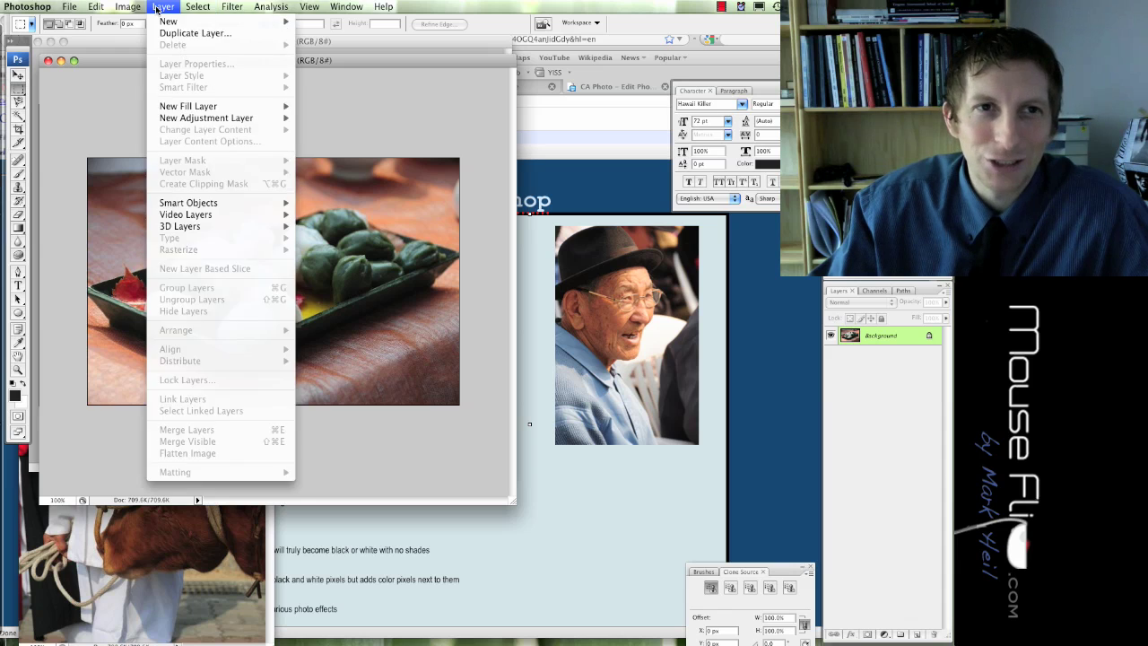
{"action": "mouse_move", "coordinate": [145, 11]}
{"action": "mouse_move", "coordinate": [147, 42]}
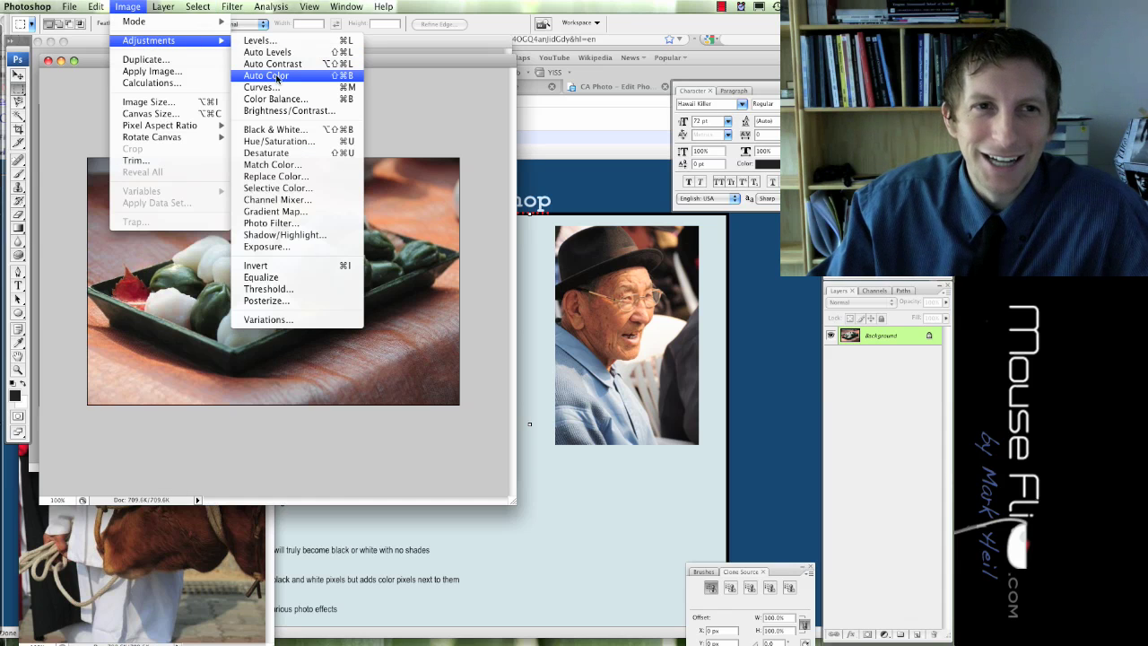
Step: Preview Black and White with brighter Greens, Reds and full Blues, then cancel it
{"action": "left_click", "coordinate": [305, 134]}
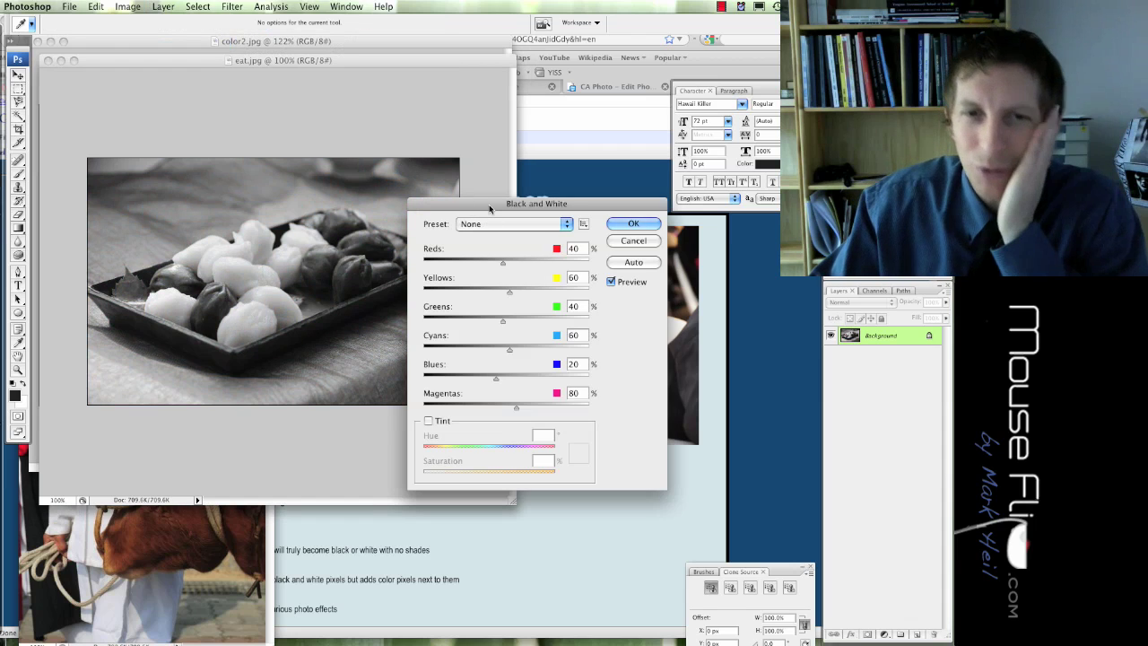
{"action": "left_click_drag", "start_coordinate": [490, 209], "coordinate": [527, 122]}
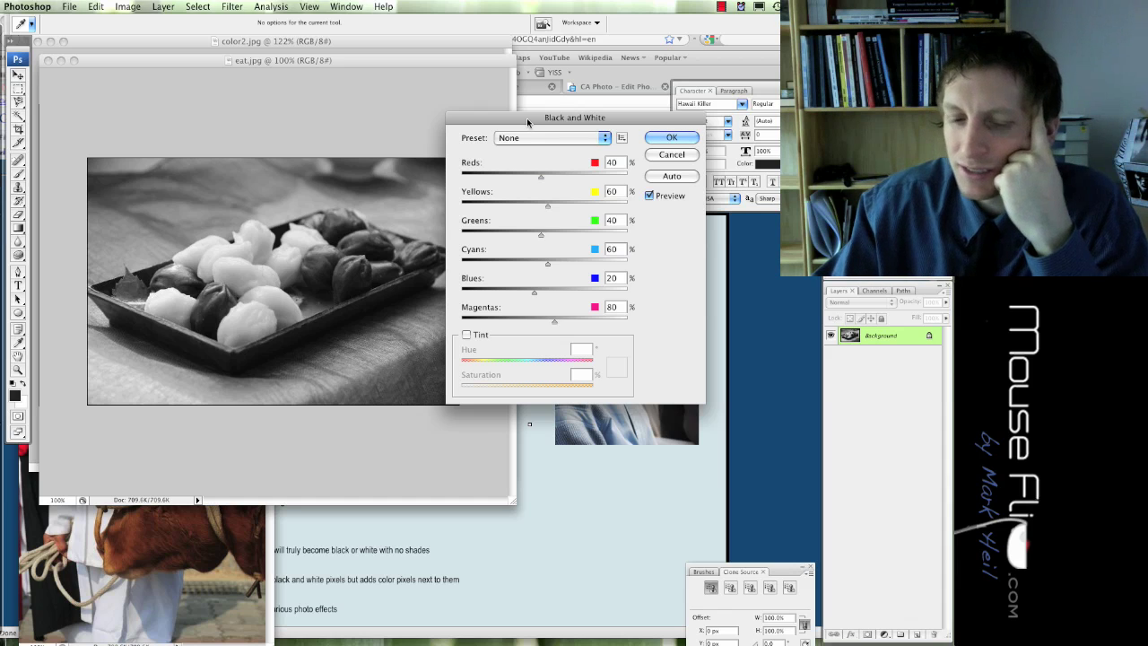
{"action": "key", "text": "XF86AudioLowerVolume"}
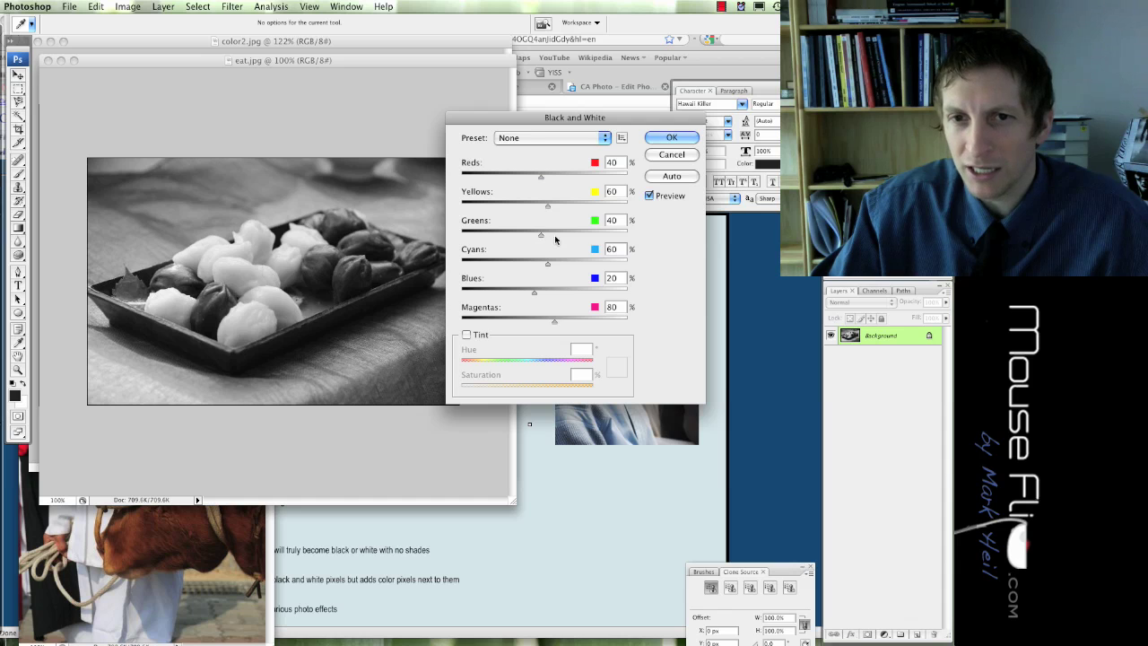
{"action": "left_click_drag", "start_coordinate": [551, 237], "coordinate": [521, 246]}
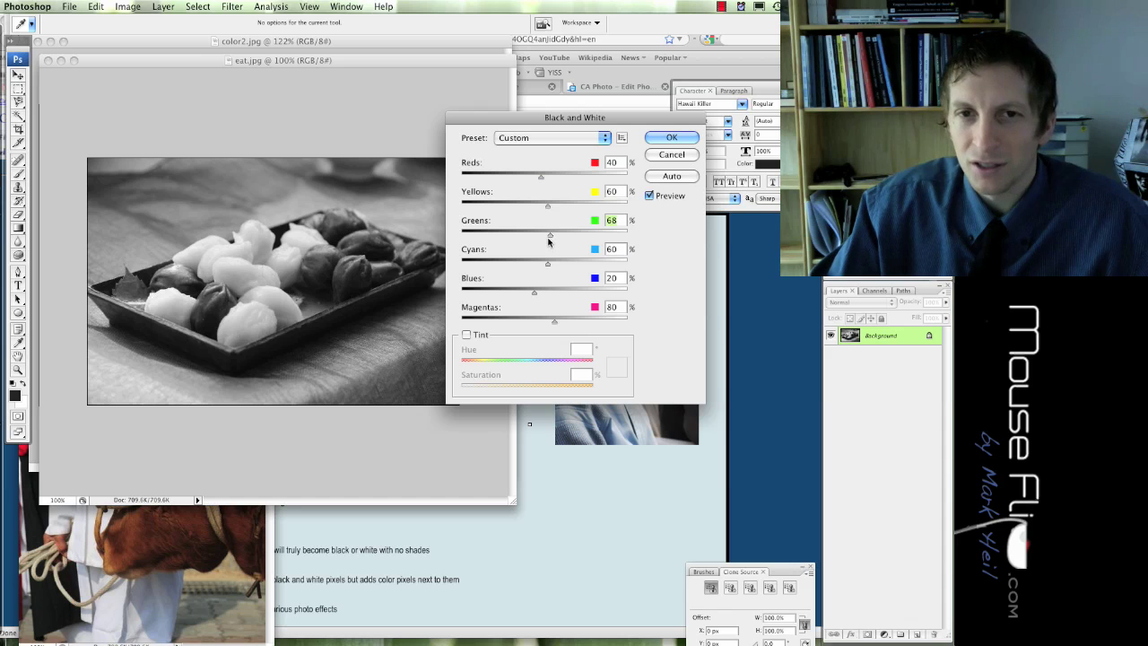
{"action": "left_click_drag", "start_coordinate": [541, 176], "coordinate": [546, 209]}
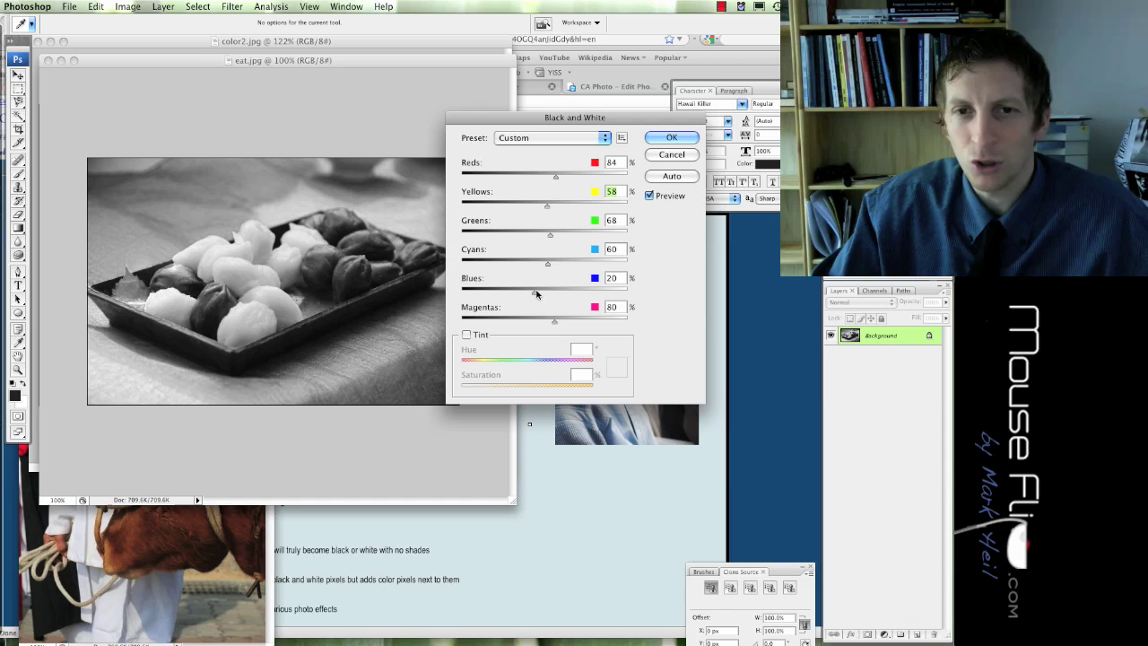
{"action": "left_click_drag", "start_coordinate": [539, 292], "coordinate": [563, 298]}
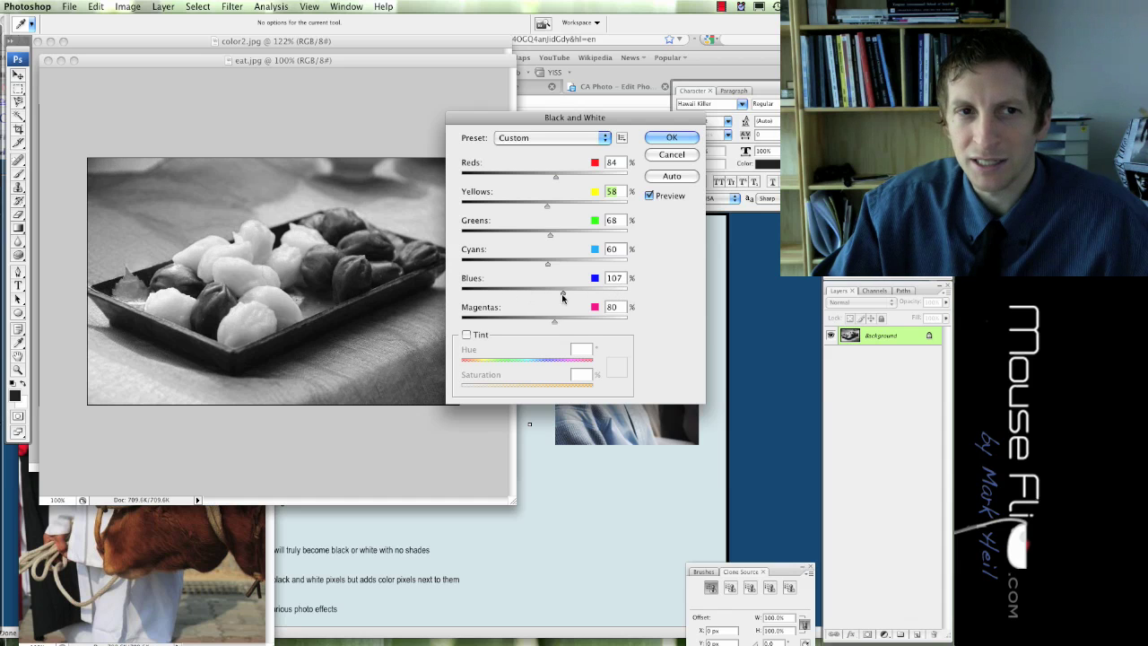
{"action": "left_click_drag", "start_coordinate": [665, 289], "coordinate": [663, 287]}
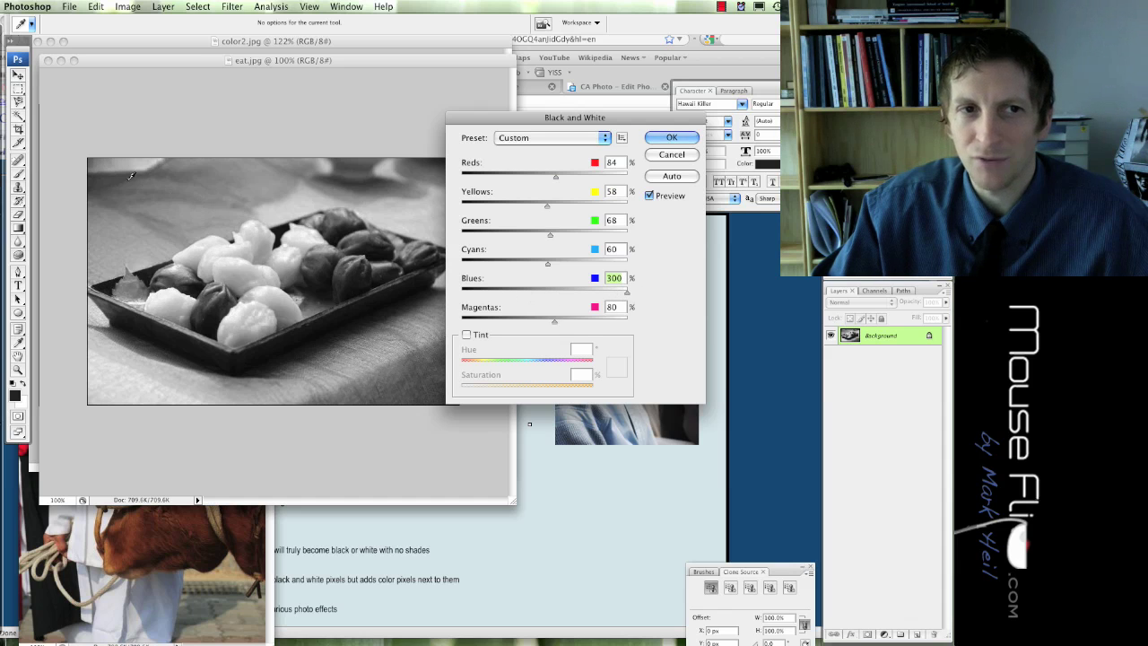
{"action": "left_click", "coordinate": [673, 155]}
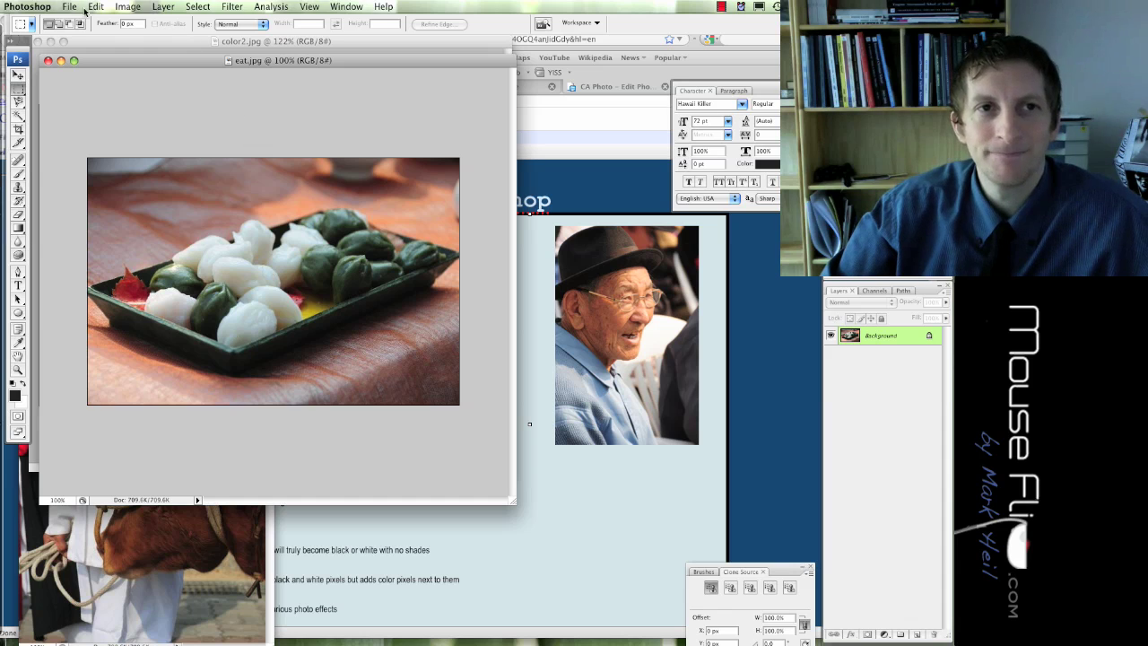
Step: Choose Image > Adjustments > Hue/Saturation for the dumplings photo
{"action": "left_click", "coordinate": [128, 6]}
{"action": "mouse_move", "coordinate": [141, 43]}
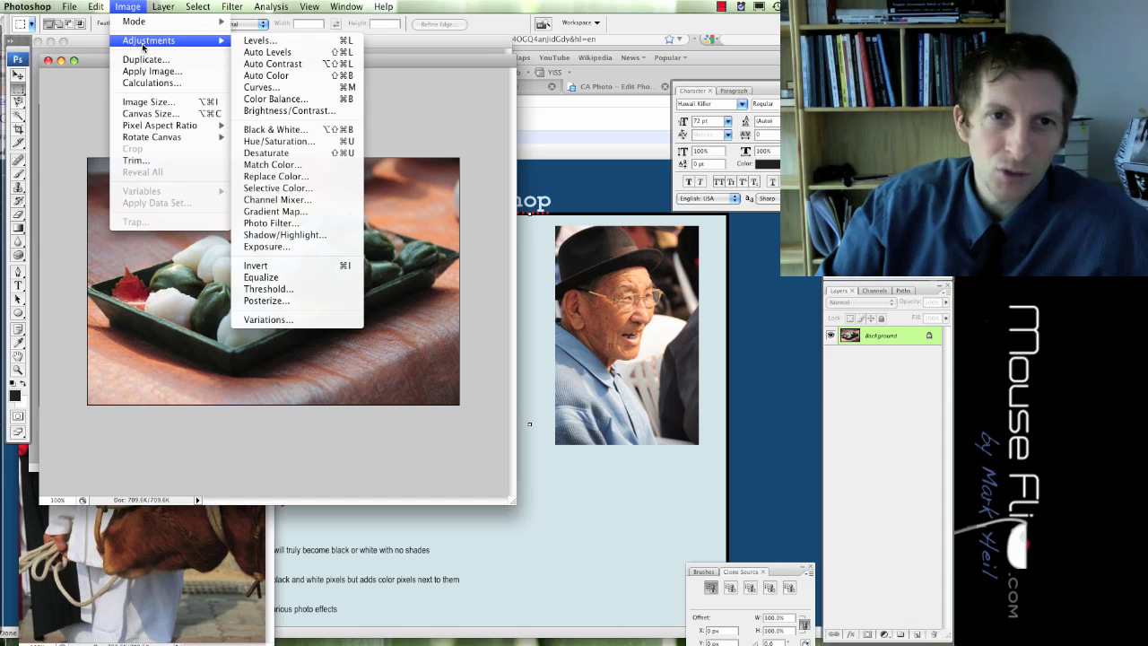
{"action": "left_click", "coordinate": [339, 144]}
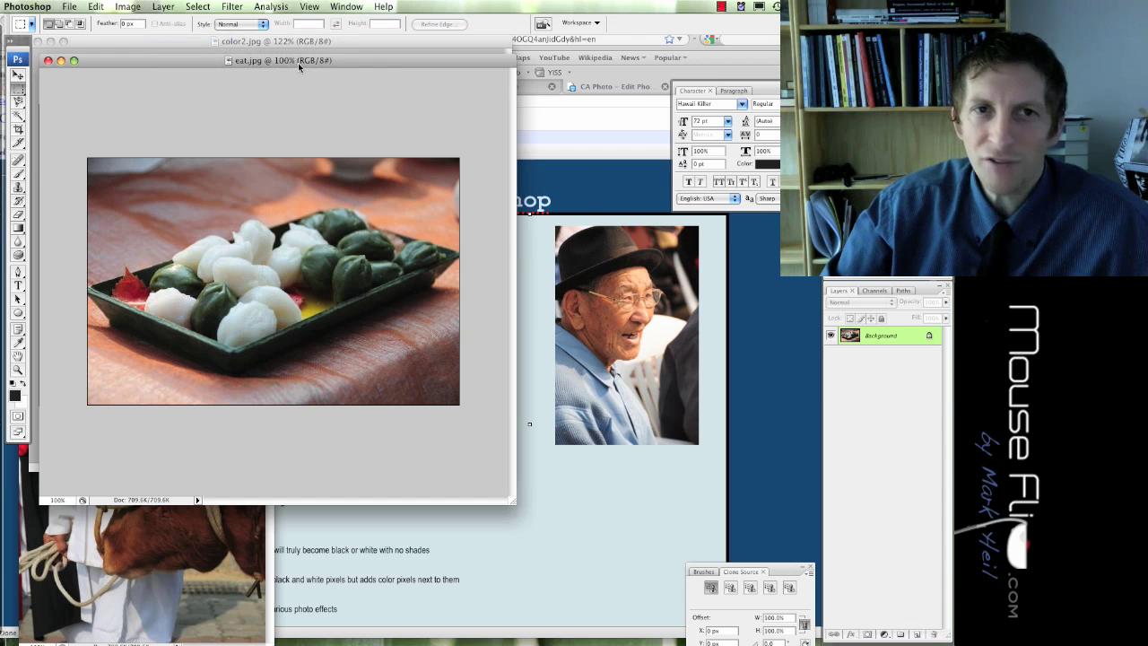
Step: Move eat.jpg aside, make color2.jpg the front document, and open its Image > Adjustments list
{"action": "left_click_drag", "start_coordinate": [298, 63], "coordinate": [433, 210]}
{"action": "left_click", "coordinate": [70, 271]}
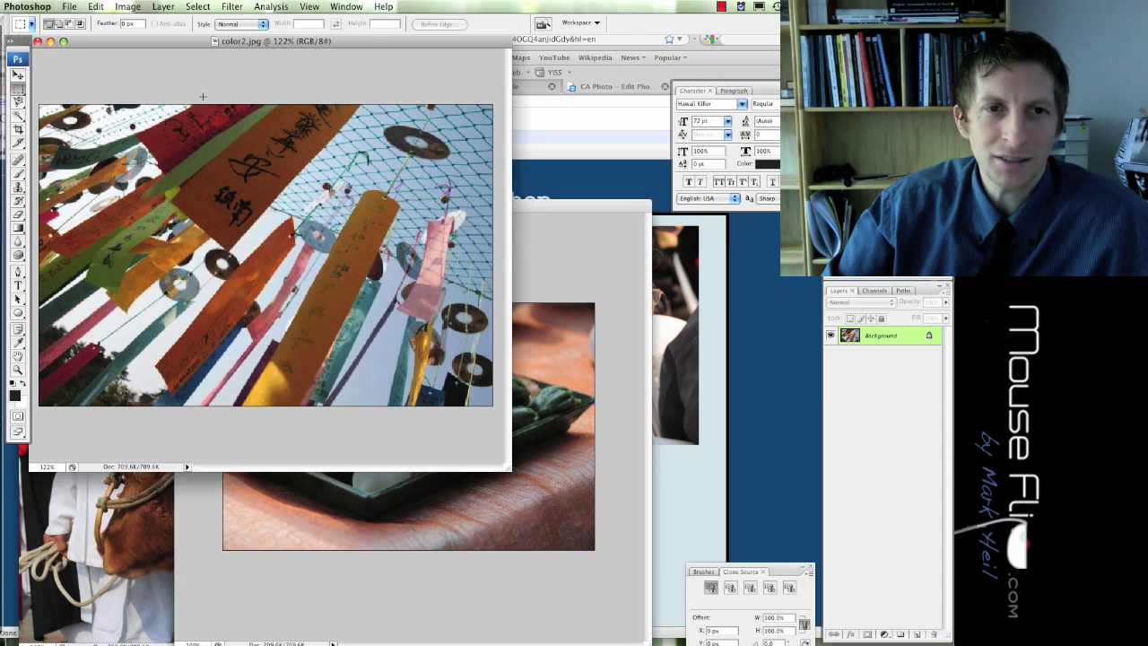
{"action": "left_click", "coordinate": [125, 7]}
{"action": "key", "text": "Escape"}
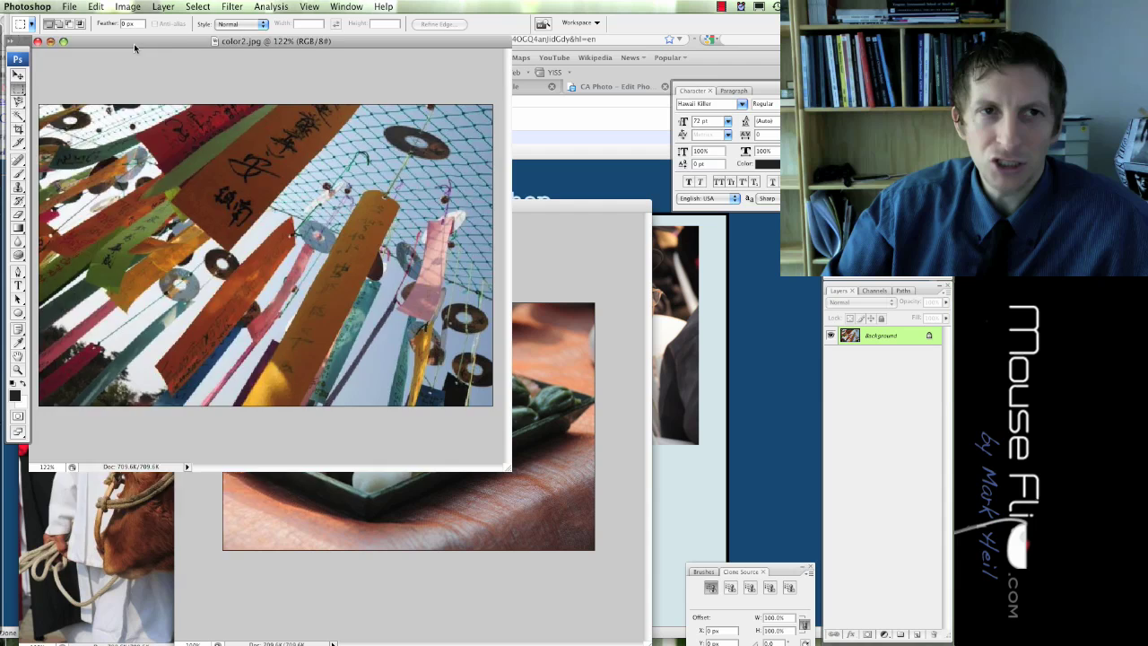
{"action": "key", "text": "super+w"}
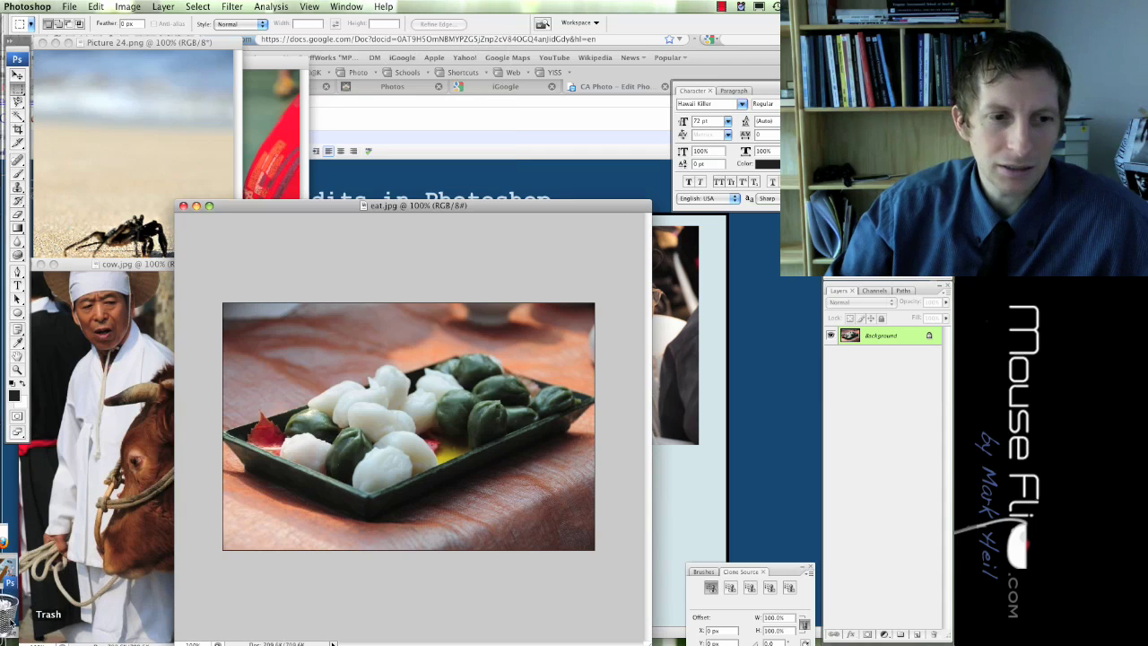
{"action": "left_click", "coordinate": [11, 524]}
{"action": "left_click", "coordinate": [128, 8]}
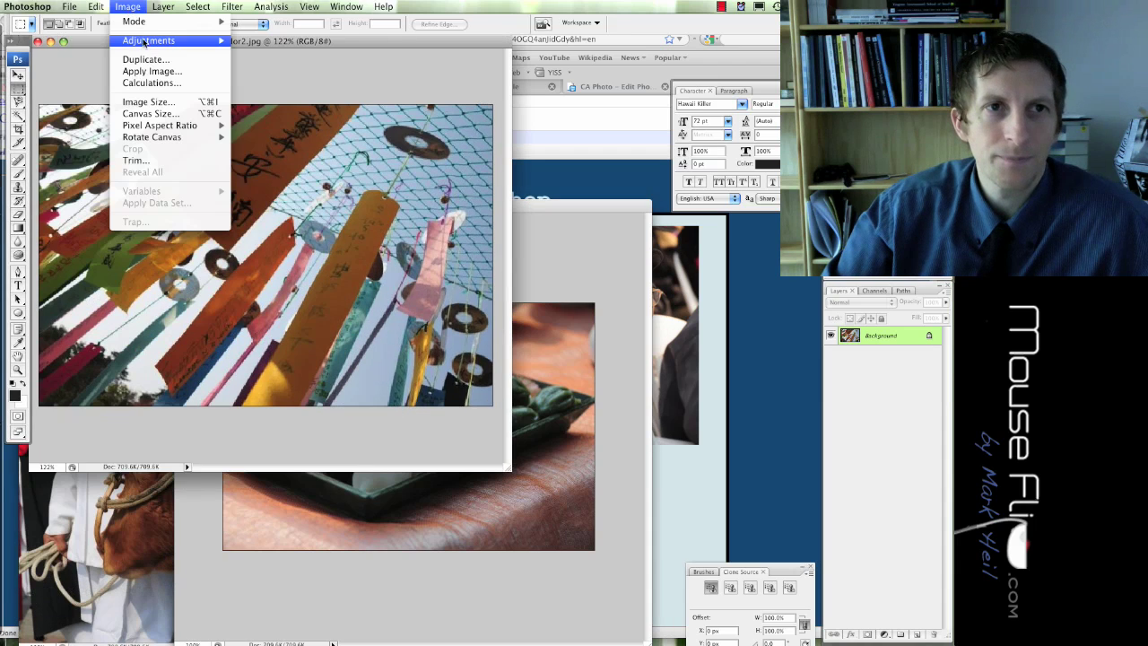
{"action": "mouse_move", "coordinate": [145, 42]}
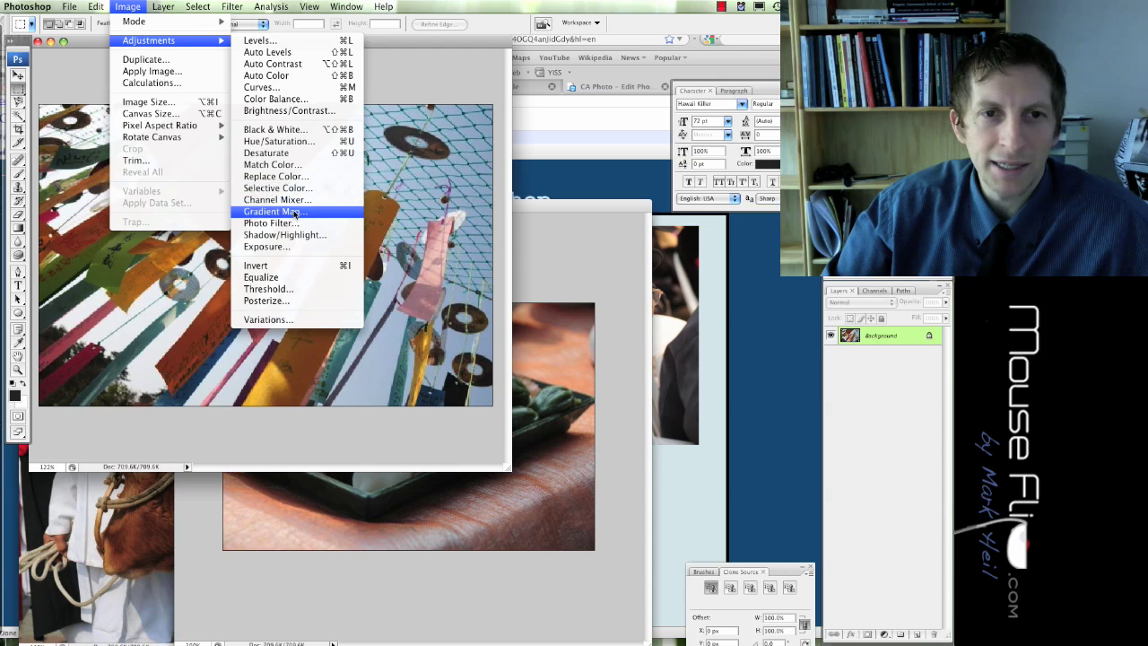
Step: In Hue/Saturation, nudge the hue and try a saturation boost eased back to about +35
{"action": "left_click", "coordinate": [299, 143]}
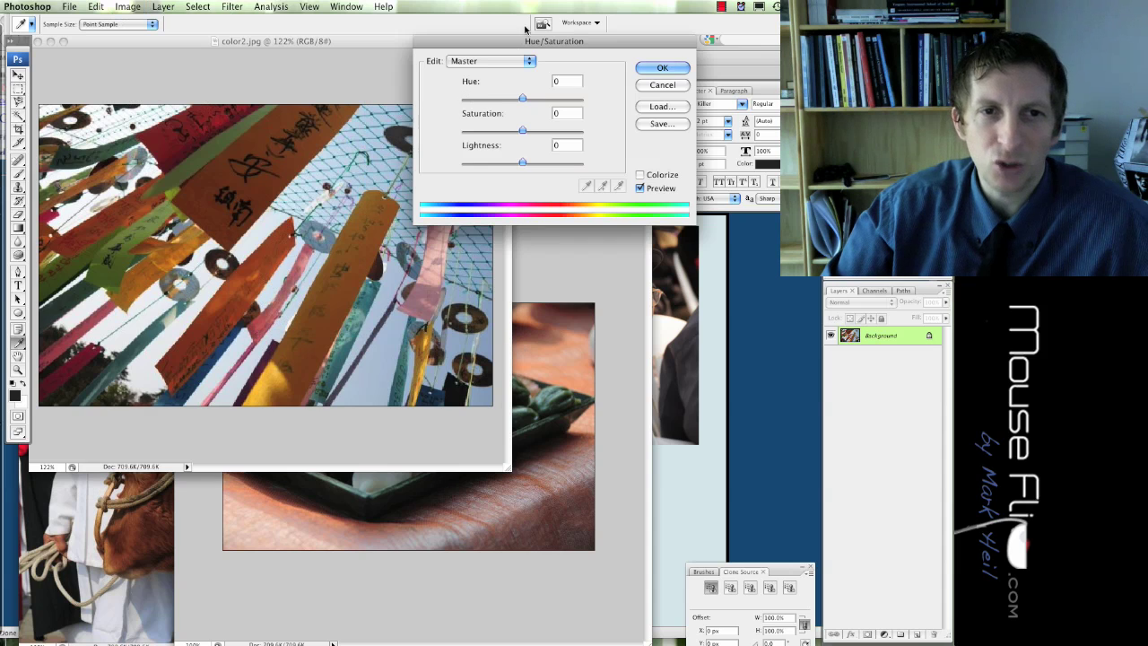
{"action": "left_click_drag", "start_coordinate": [529, 37], "coordinate": [568, 15]}
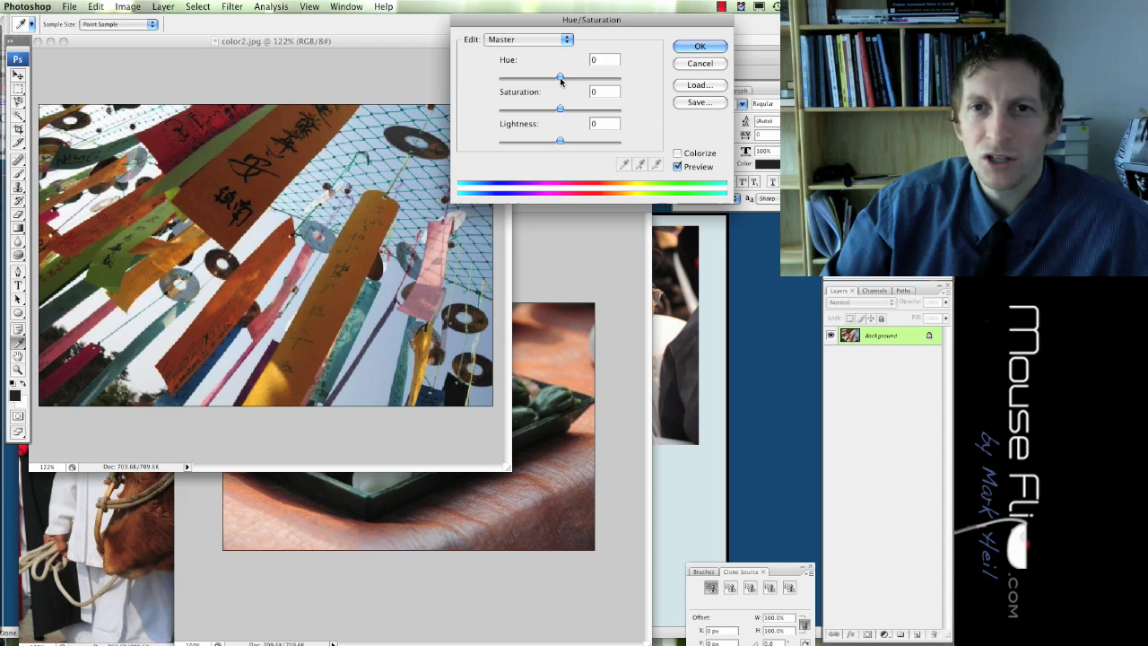
{"action": "mouse_move", "coordinate": [561, 78]}
{"action": "left_mouse_down"}
{"action": "mouse_move", "coordinate": [606, 78]}
{"action": "mouse_move", "coordinate": [495, 86]}
{"action": "mouse_move", "coordinate": [605, 83]}
{"action": "mouse_move", "coordinate": [564, 86]}
{"action": "left_mouse_up"}
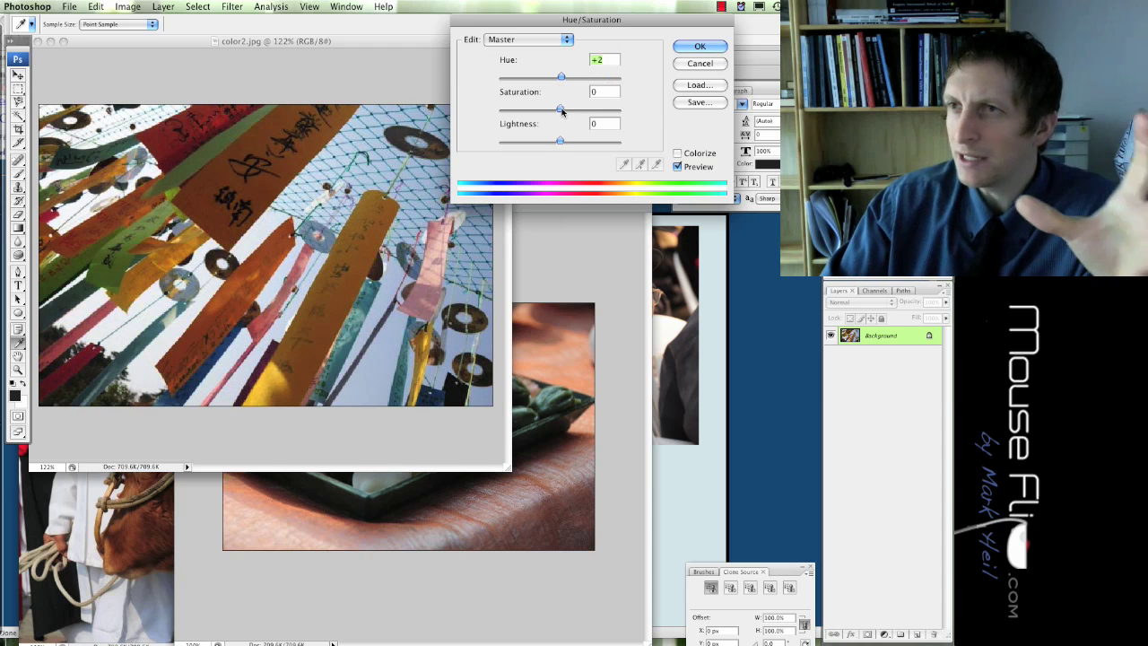
{"action": "left_click_drag", "start_coordinate": [562, 110], "coordinate": [638, 112]}
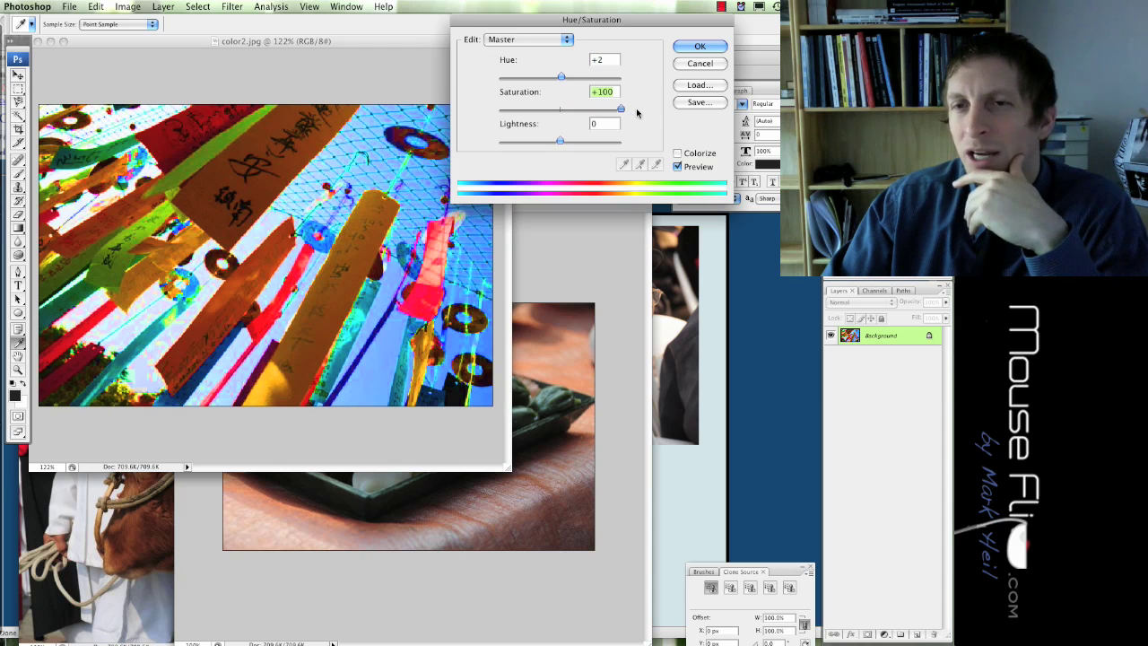
{"action": "left_click_drag", "start_coordinate": [619, 111], "coordinate": [581, 115]}
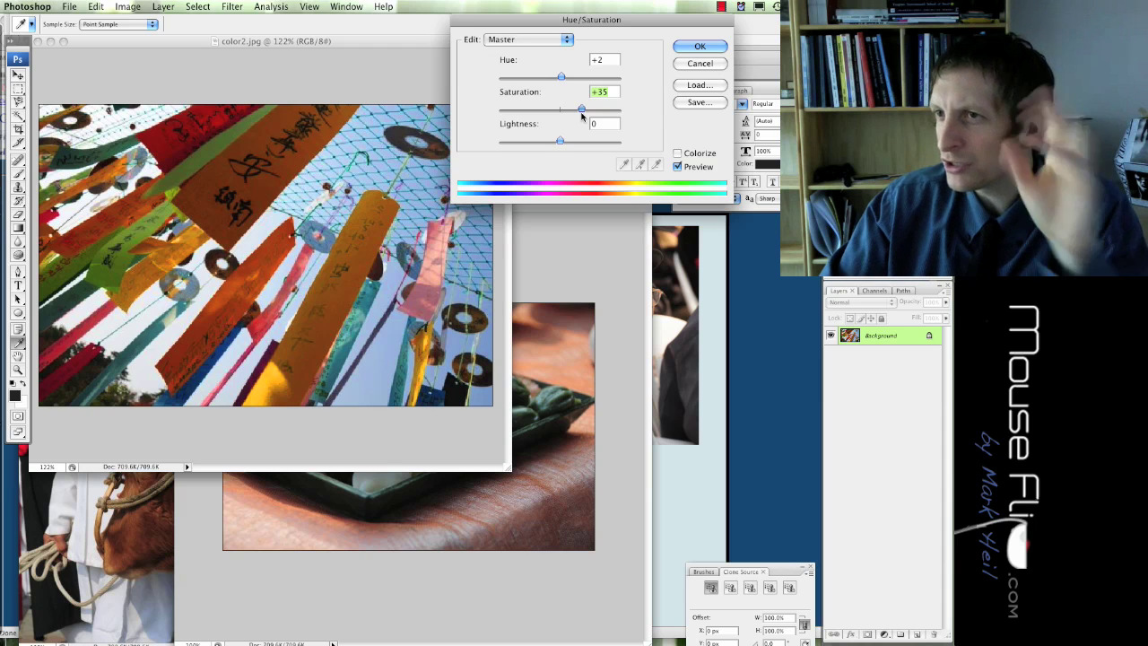
{"action": "left_click_drag", "start_coordinate": [581, 115], "coordinate": [576, 116]}
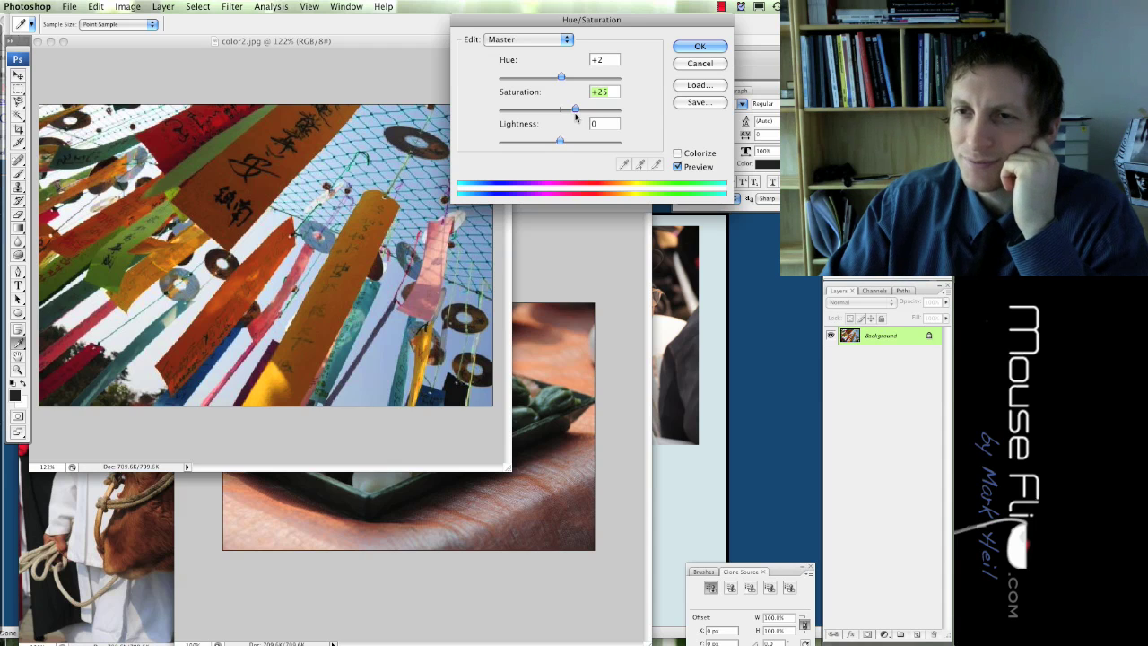
Step: Try fully drained then muted saturation with raised lightness, then cancel the changes
{"action": "left_click_drag", "start_coordinate": [576, 116], "coordinate": [480, 119]}
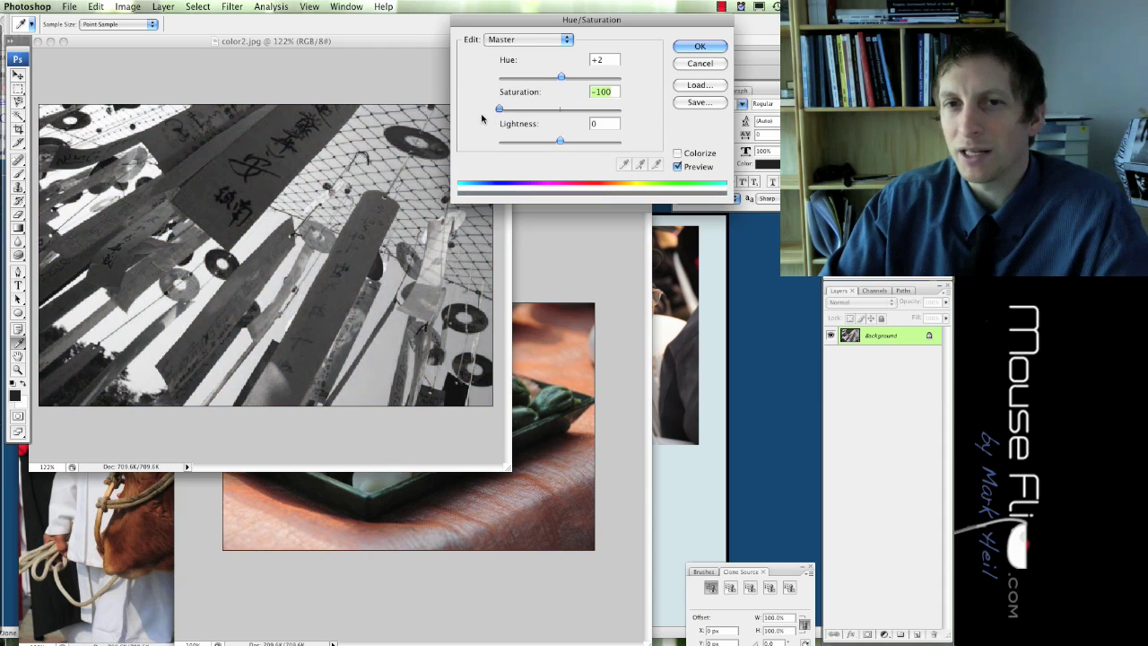
{"action": "left_click_drag", "start_coordinate": [500, 110], "coordinate": [522, 111]}
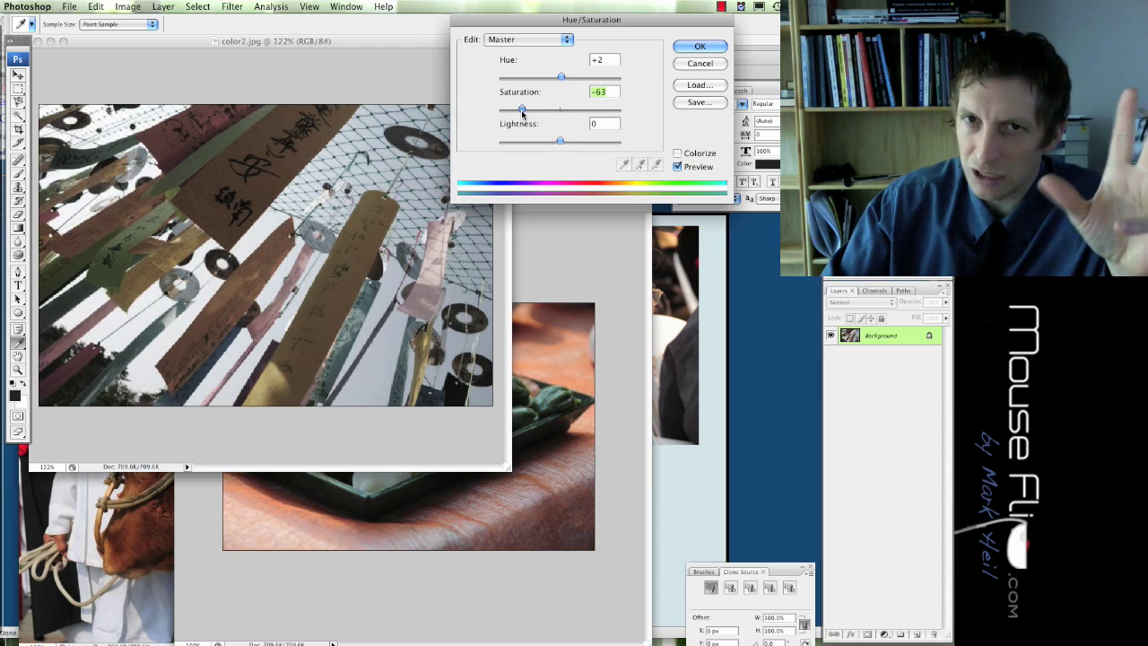
{"action": "mouse_move", "coordinate": [559, 141]}
{"action": "left_mouse_down"}
{"action": "mouse_move", "coordinate": [607, 141]}
{"action": "mouse_move", "coordinate": [499, 144]}
{"action": "mouse_move", "coordinate": [608, 144]}
{"action": "mouse_move", "coordinate": [575, 145]}
{"action": "left_mouse_up"}
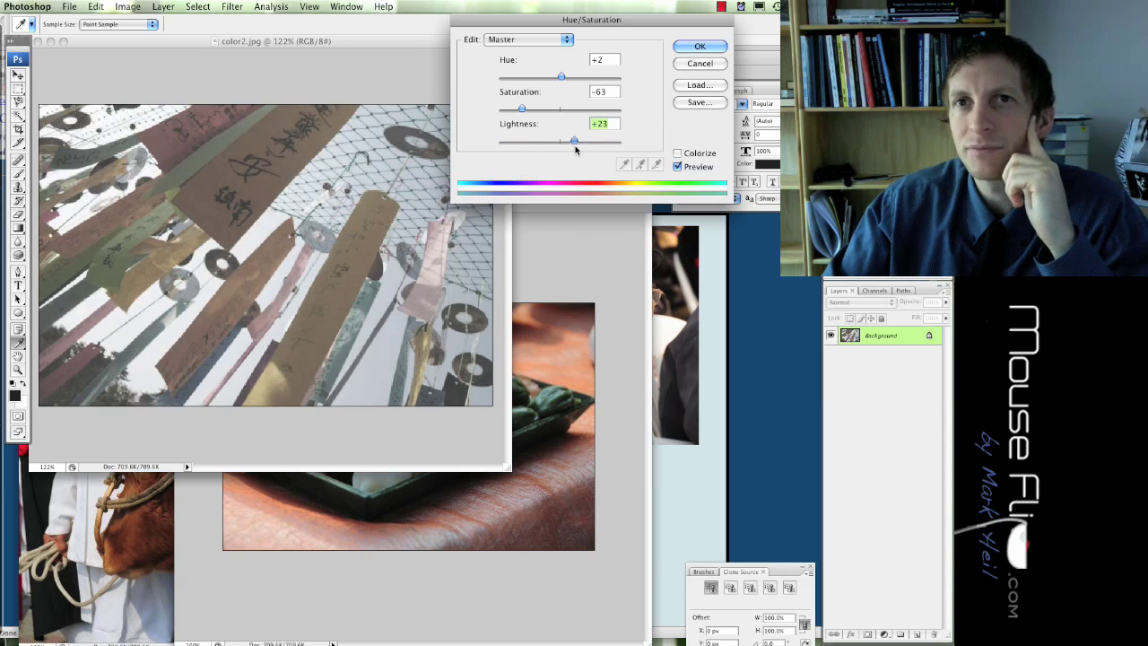
{"action": "left_click", "coordinate": [699, 63]}
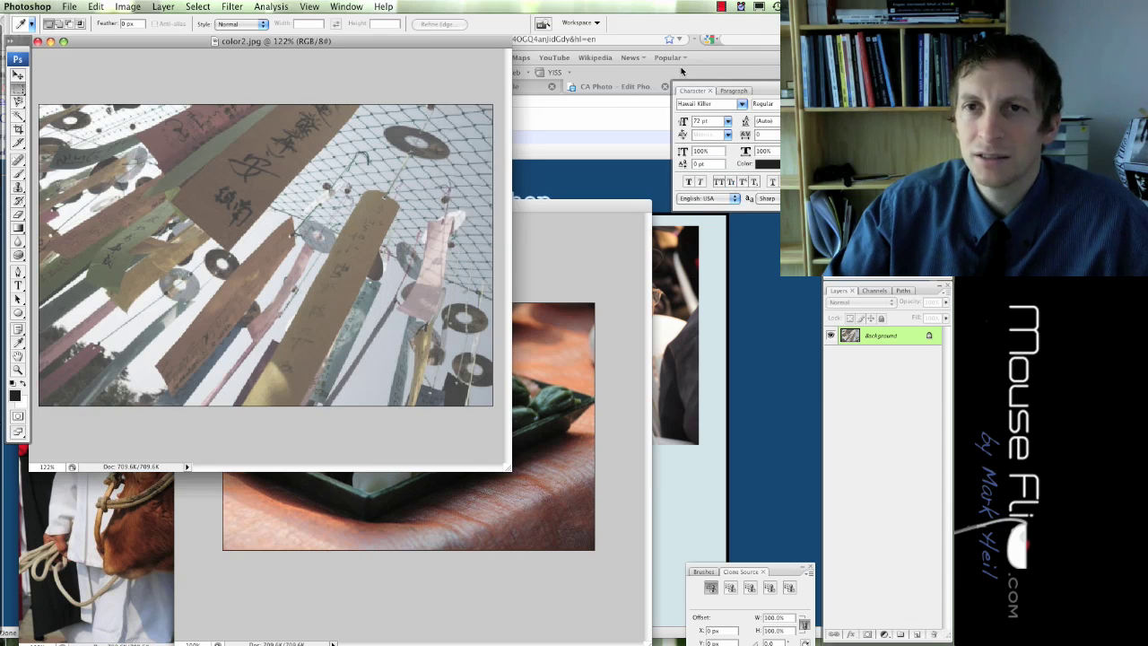
Step: Apply Desaturate to the wind-chime photo, undo it with Cmd+Z, and reopen Image > Adjustments
{"action": "left_click", "coordinate": [123, 7]}
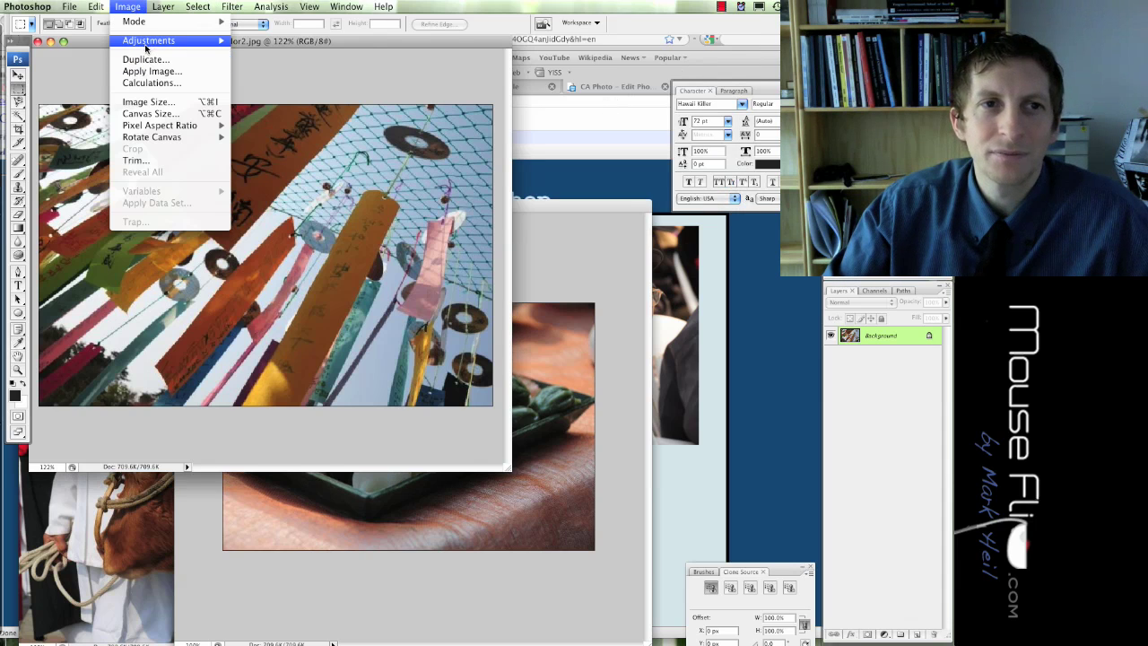
{"action": "mouse_move", "coordinate": [147, 41]}
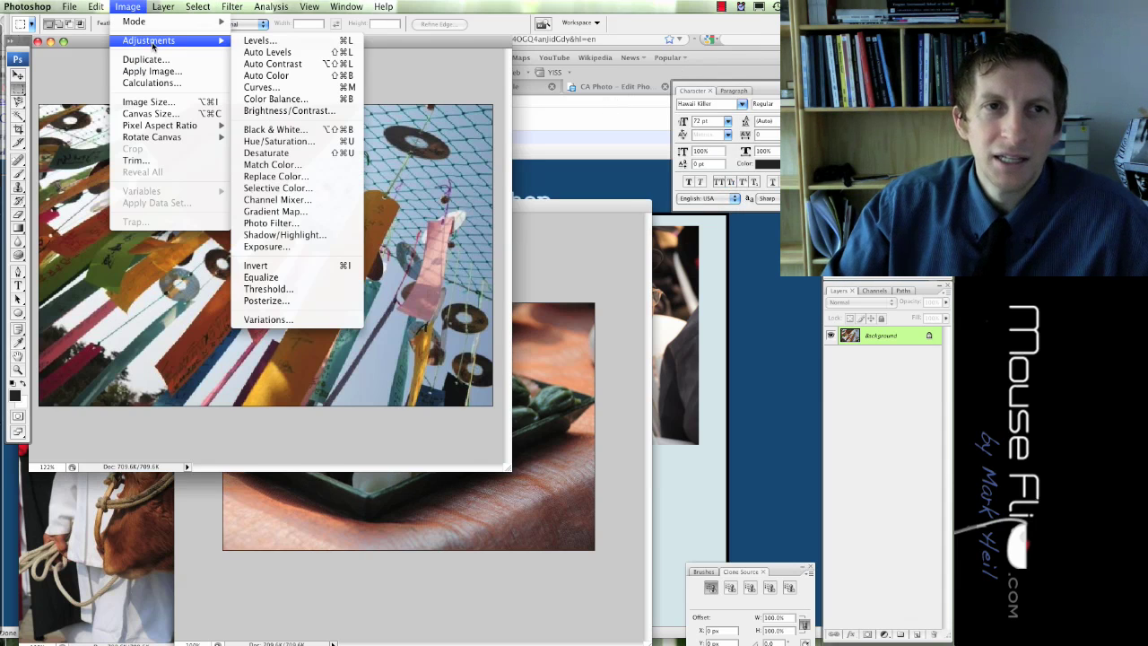
{"action": "left_click", "coordinate": [324, 157]}
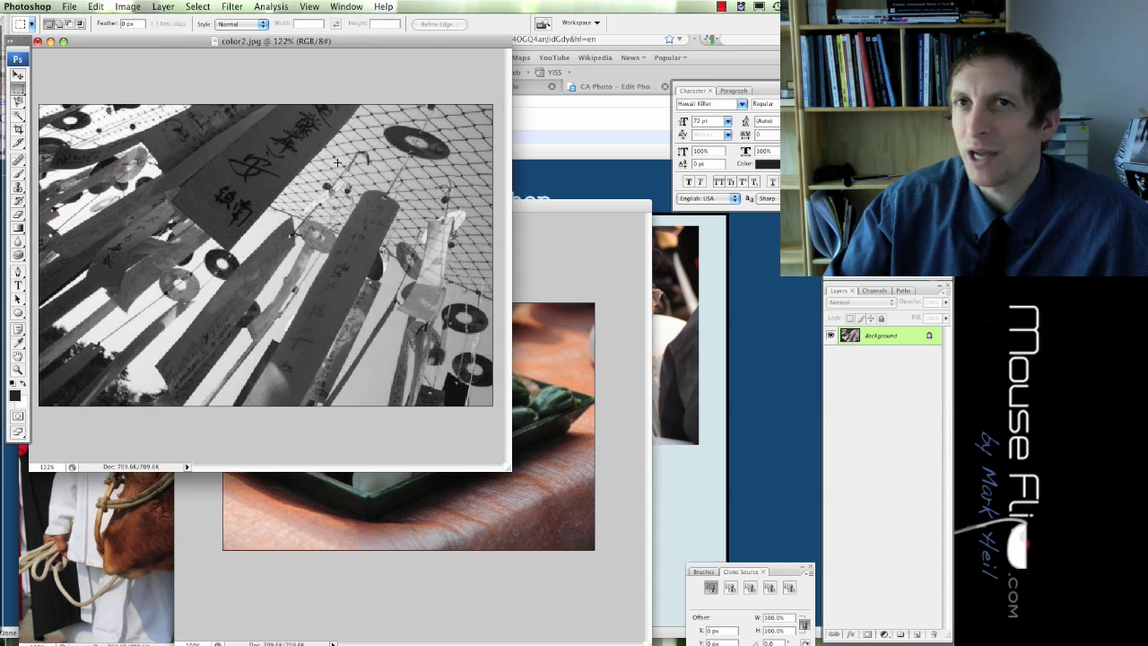
{"action": "key", "text": "super+z"}
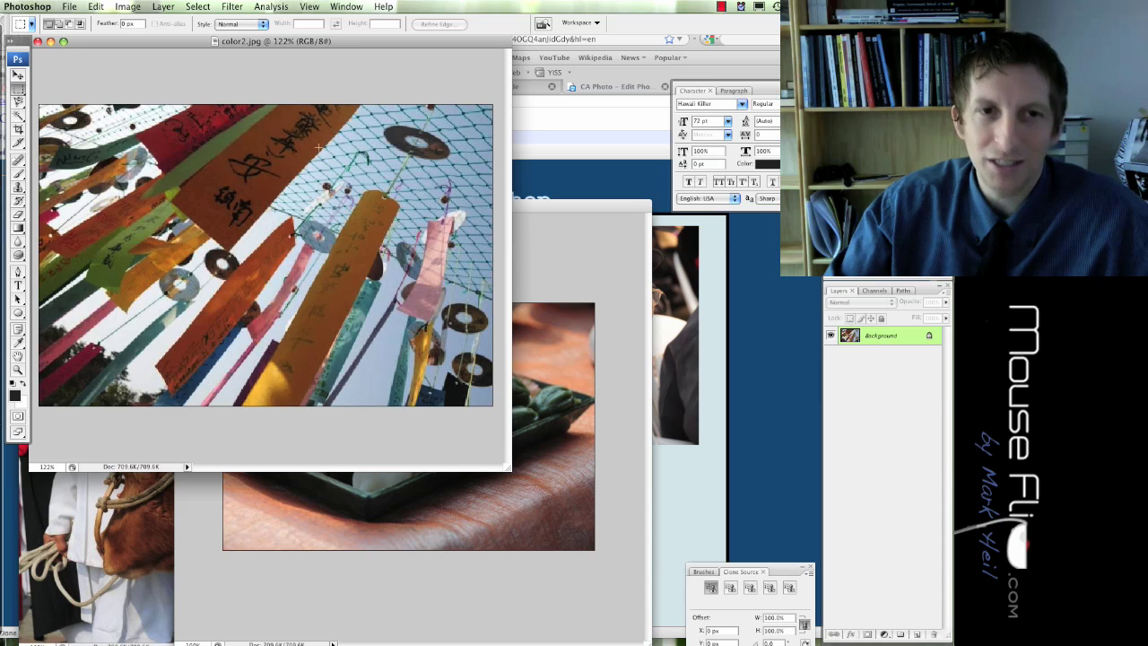
{"action": "left_click", "coordinate": [163, 6]}
{"action": "mouse_move", "coordinate": [128, 7]}
{"action": "mouse_move", "coordinate": [148, 40]}
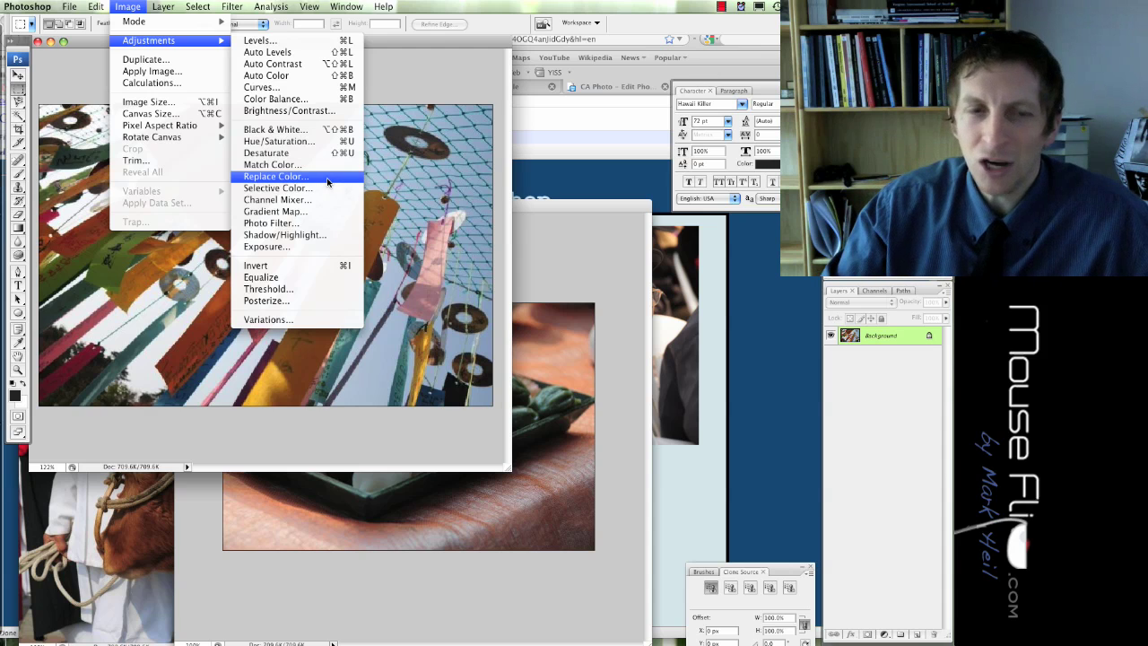
Step: With eat.jpg in front, Magic Wand-select the white dumplings at tolerance 33, Shift-adding the left ones
{"action": "left_click", "coordinate": [594, 224]}
{"action": "left_click_drag", "start_coordinate": [531, 210], "coordinate": [426, 74]}
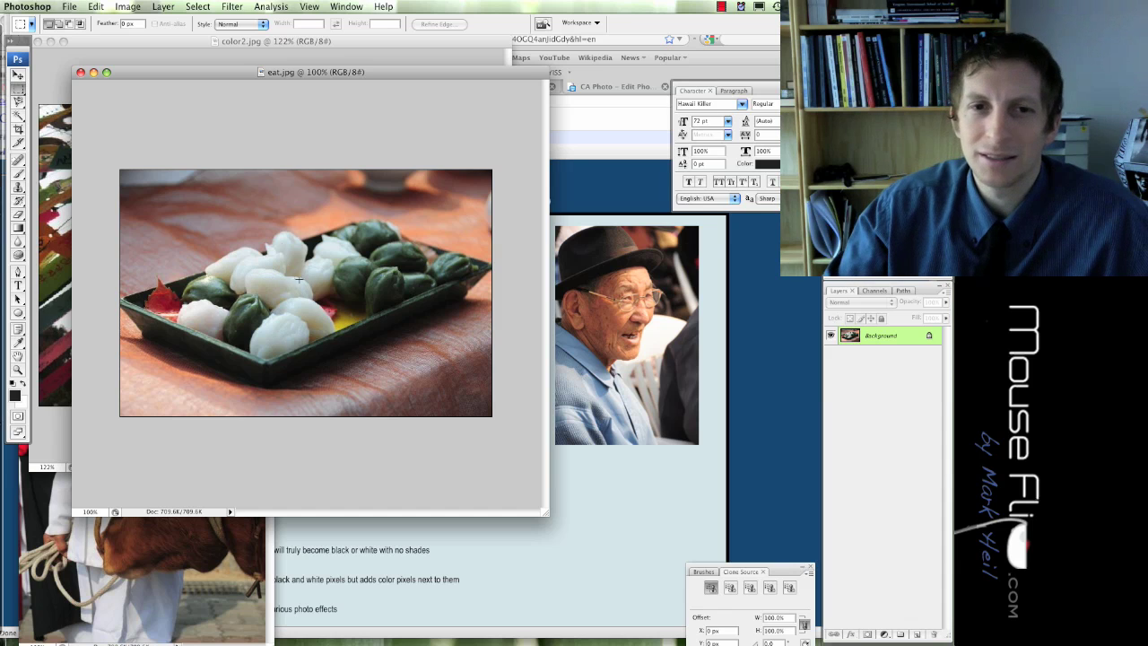
{"action": "left_click", "coordinate": [20, 116]}
{"action": "left_click", "coordinate": [271, 287]}
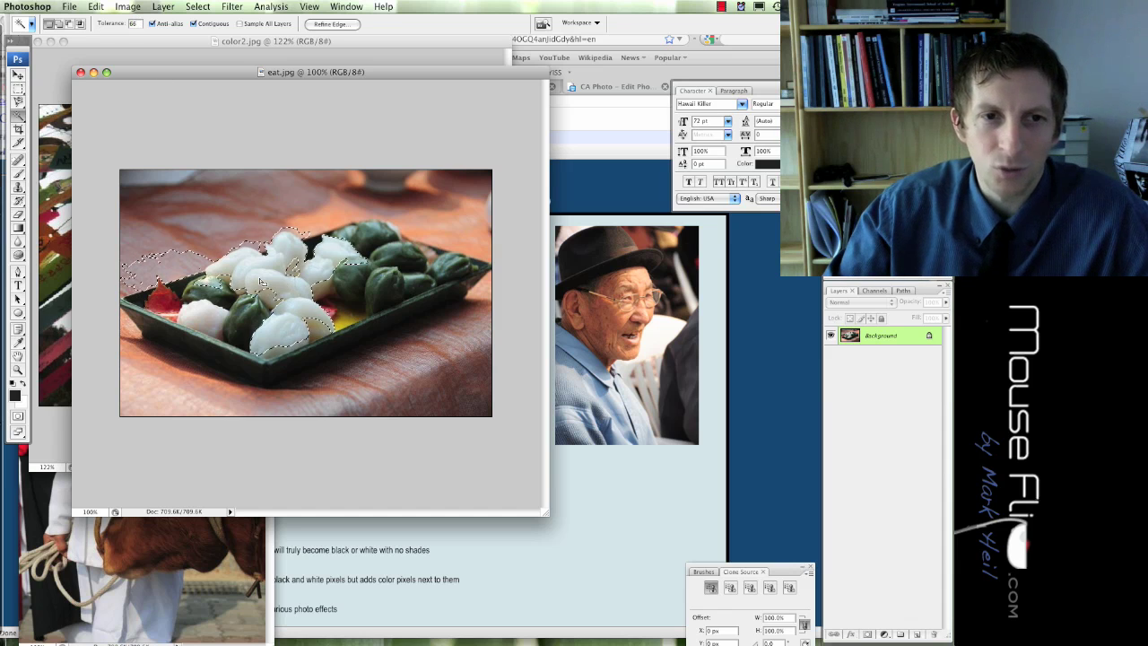
{"action": "type", "text": "33"}
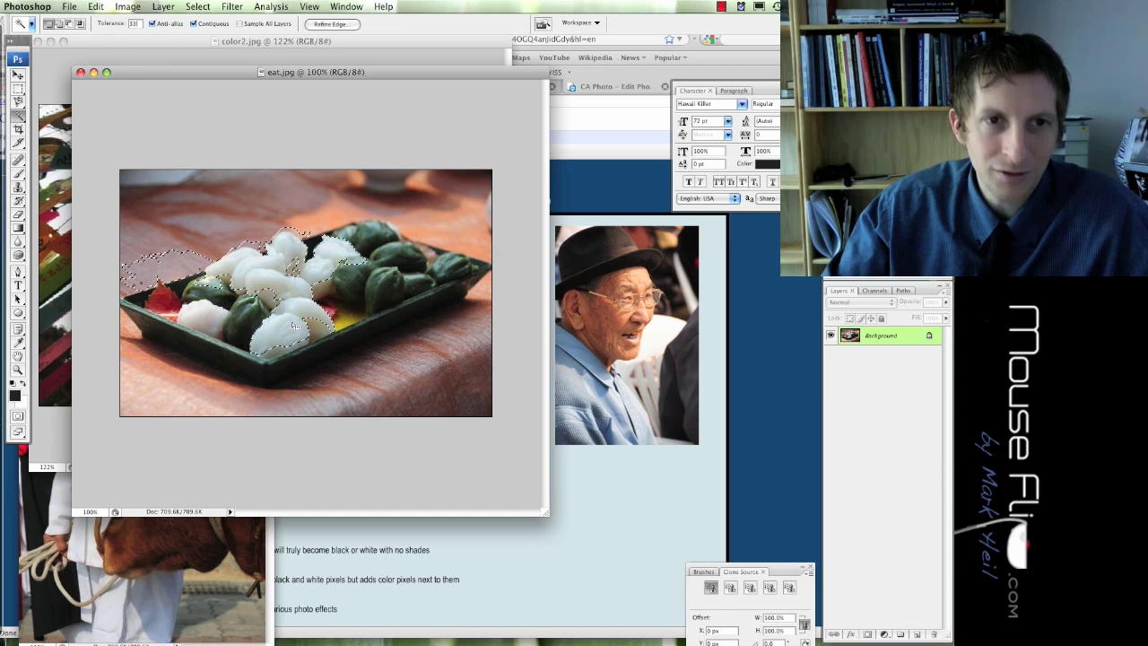
{"action": "key", "text": "super+d"}
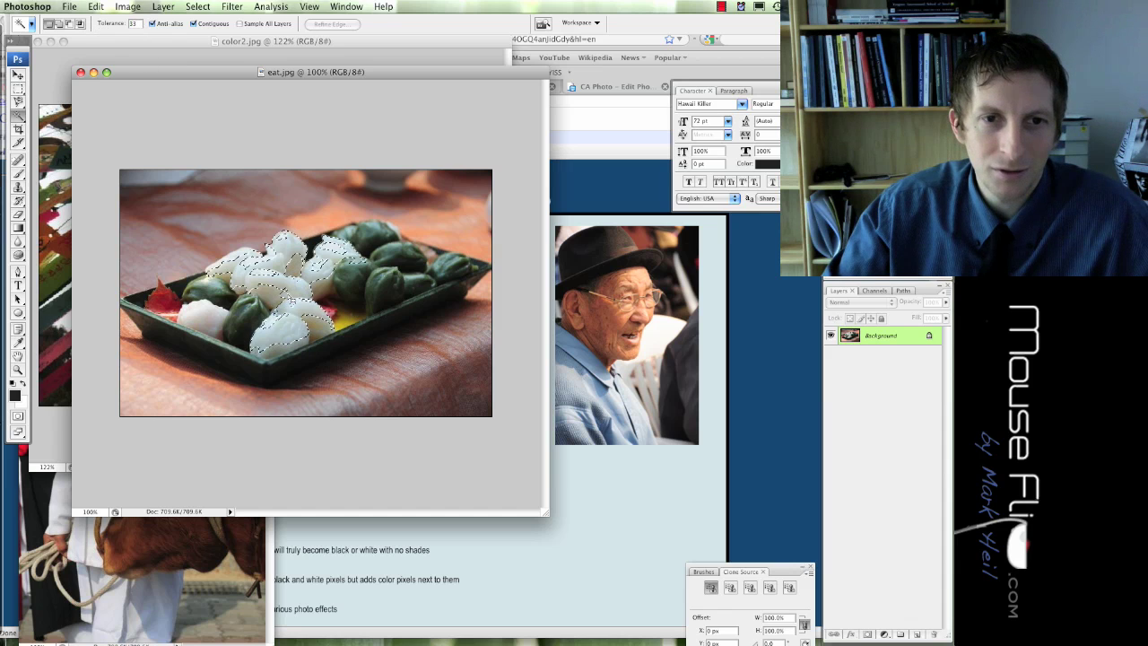
{"action": "left_click", "coordinate": [289, 303]}
{"action": "key", "text": "shift"}
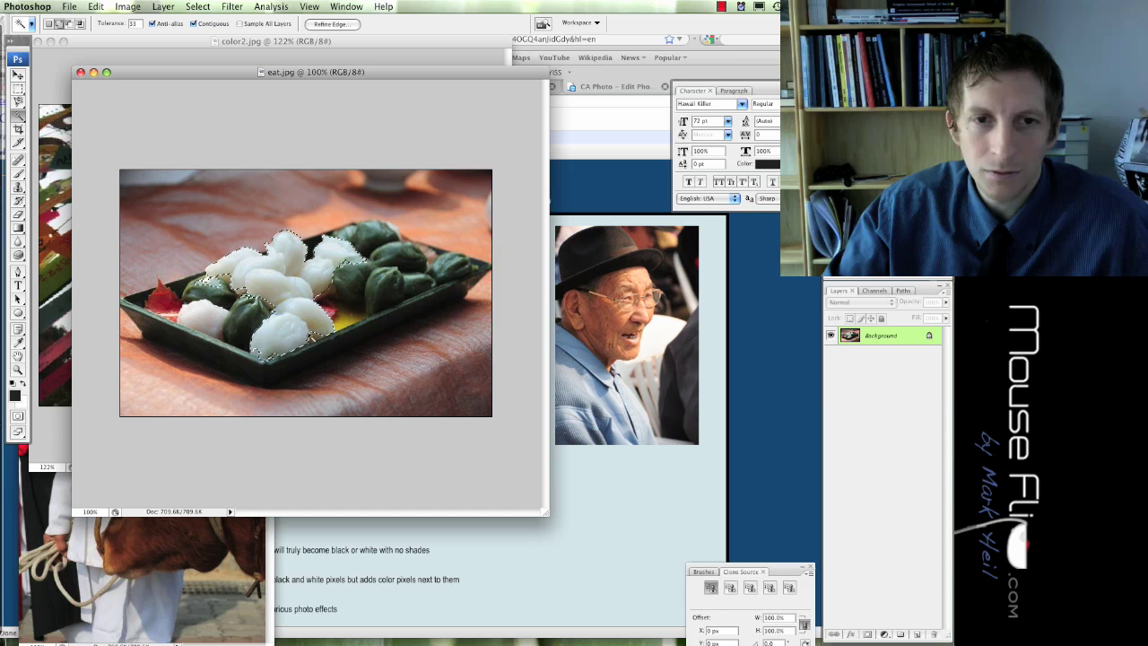
{"action": "left_click", "coordinate": [229, 284], "text": "shift"}
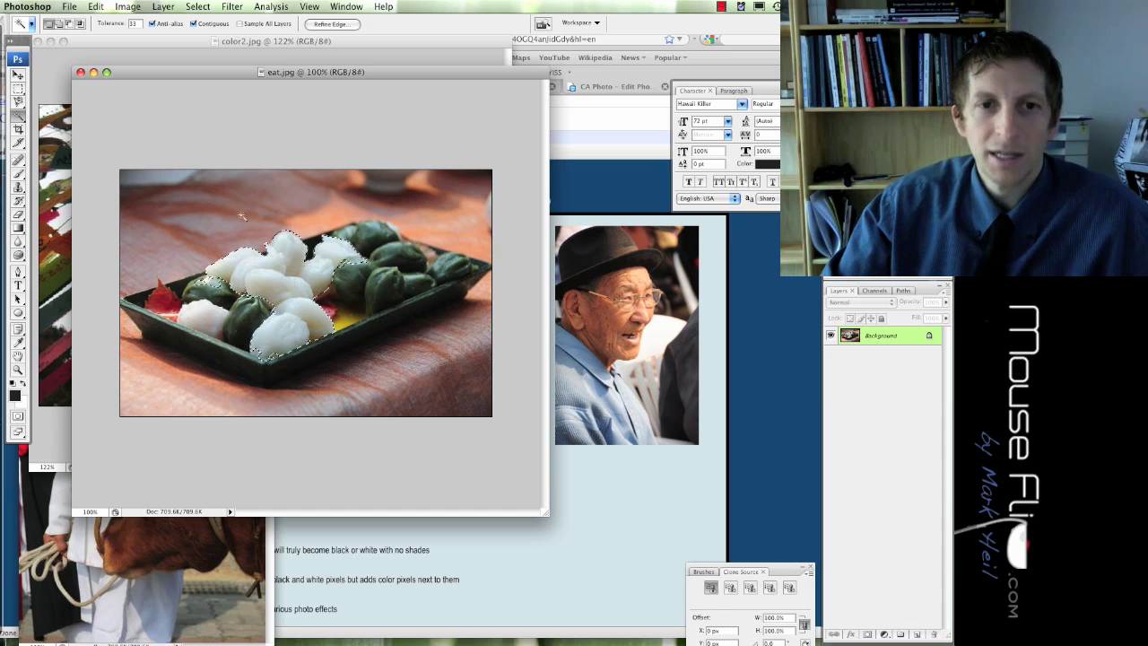
Step: Save the selection as a channel named 'eat'
{"action": "left_click", "coordinate": [199, 6]}
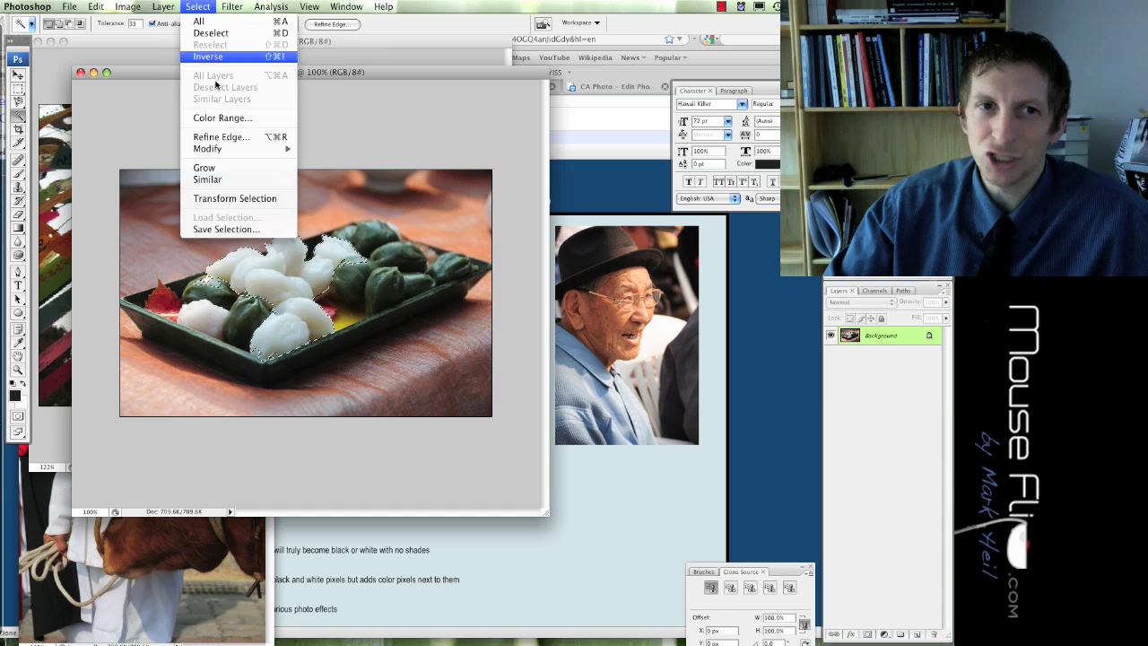
{"action": "left_click", "coordinate": [238, 229]}
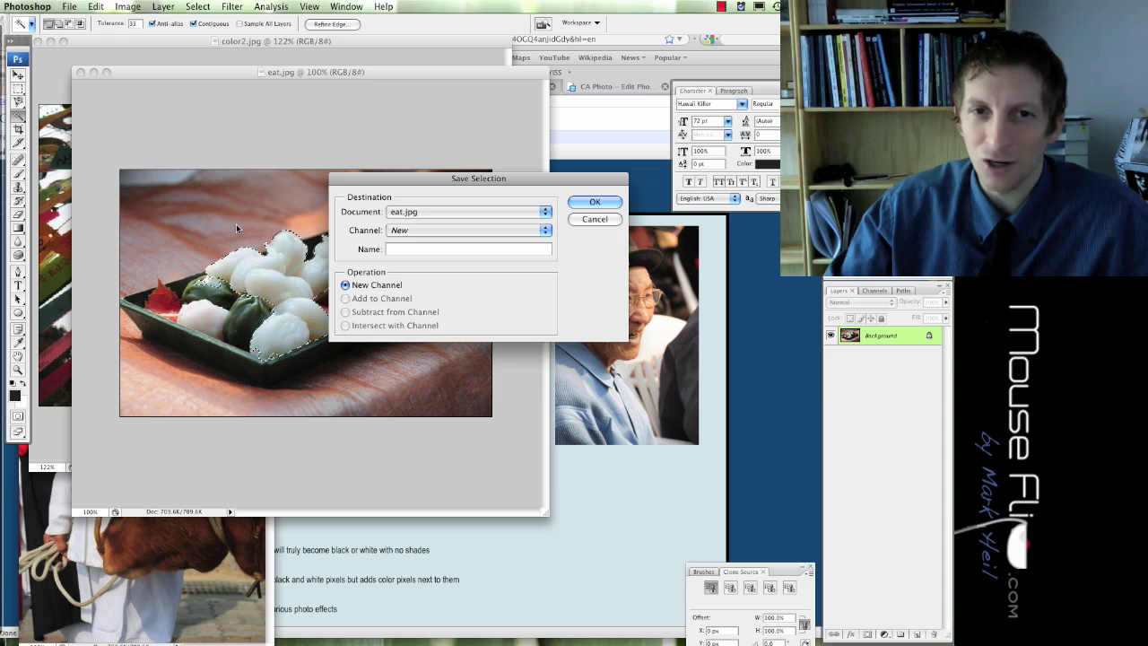
{"action": "type", "text": "eat"}
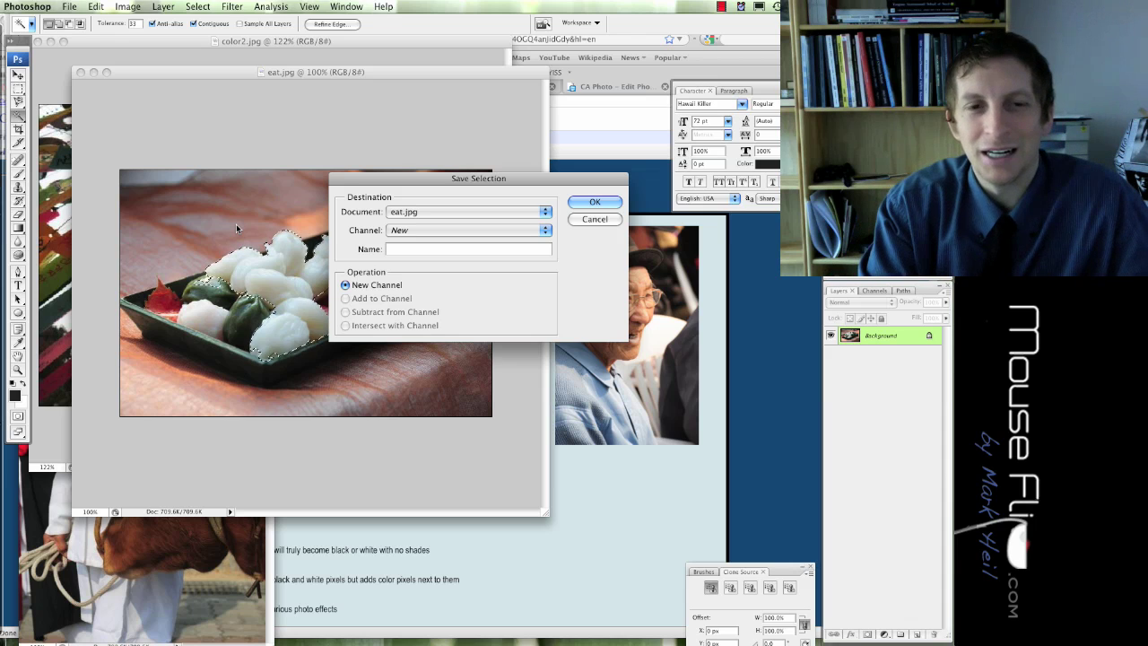
{"action": "key", "text": "Return"}
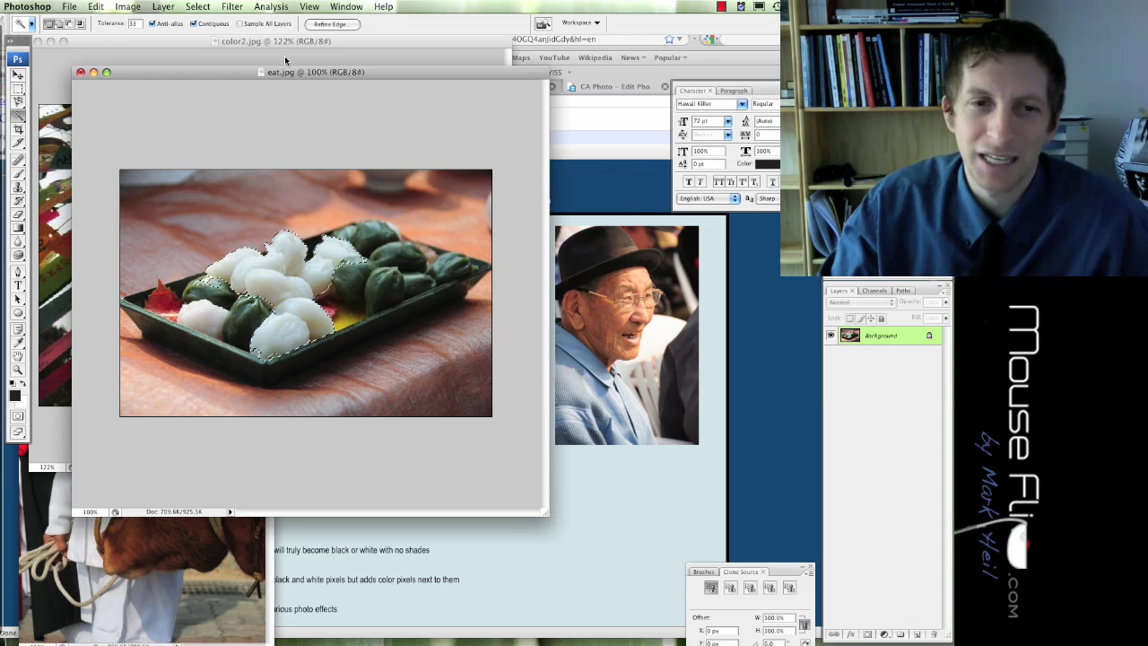
{"action": "left_click", "coordinate": [113, 7]}
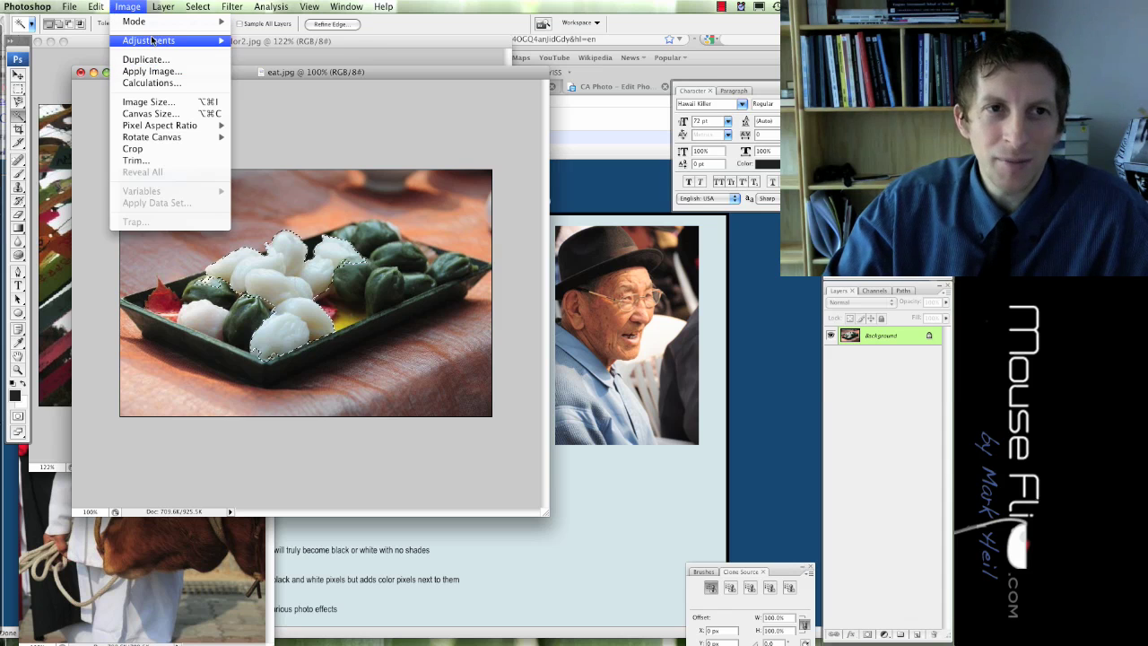
{"action": "mouse_move", "coordinate": [148, 41]}
{"action": "left_click", "coordinate": [316, 177]}
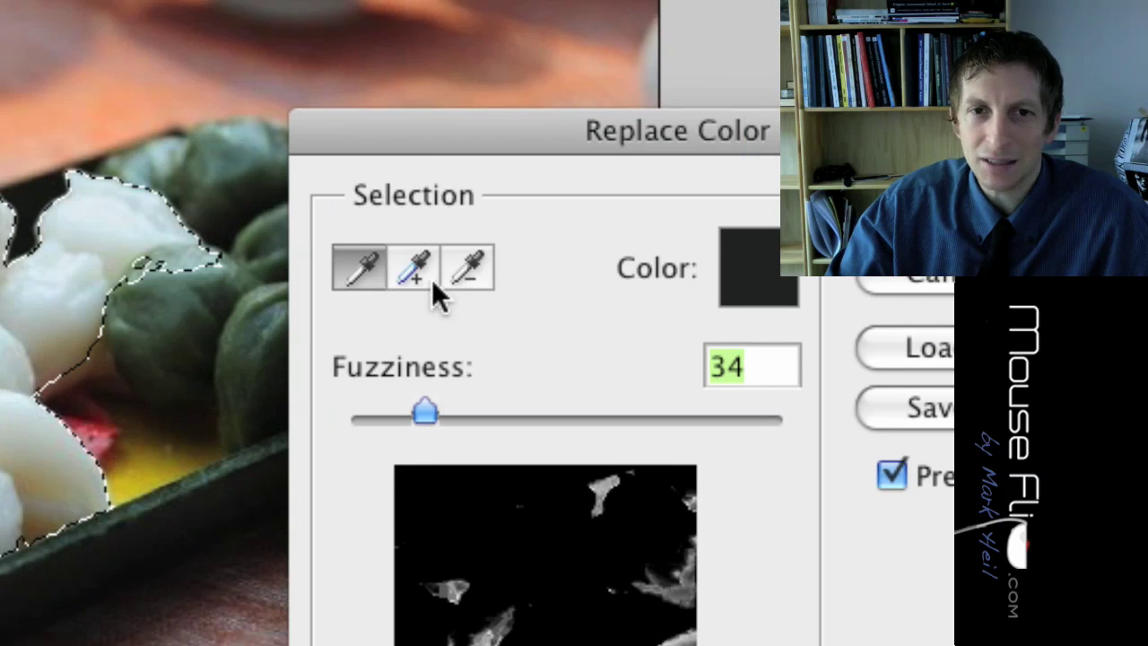
{"action": "left_click", "coordinate": [492, 444]}
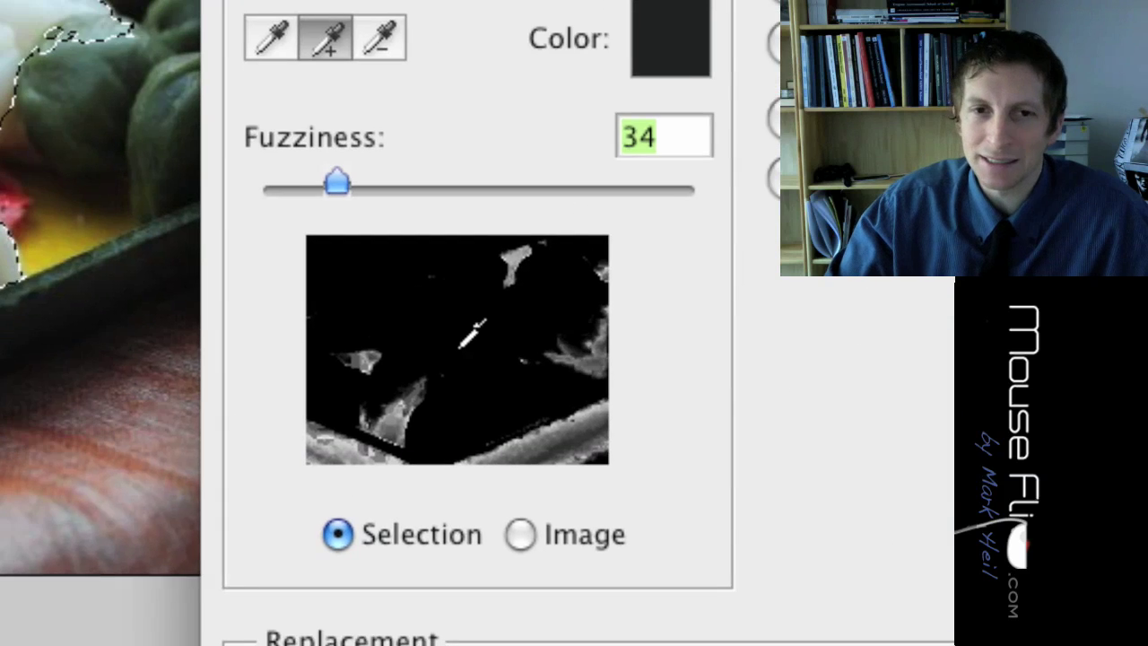
{"action": "left_click", "coordinate": [521, 482]}
{"action": "left_click", "coordinate": [466, 345]}
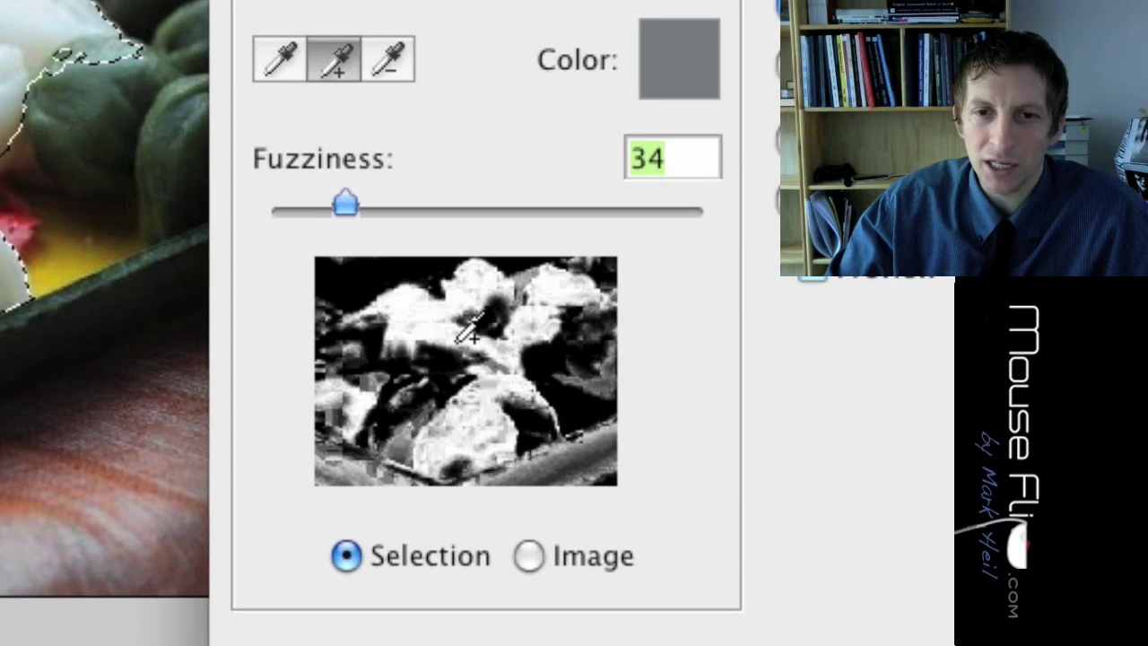
{"action": "left_click", "coordinate": [466, 345]}
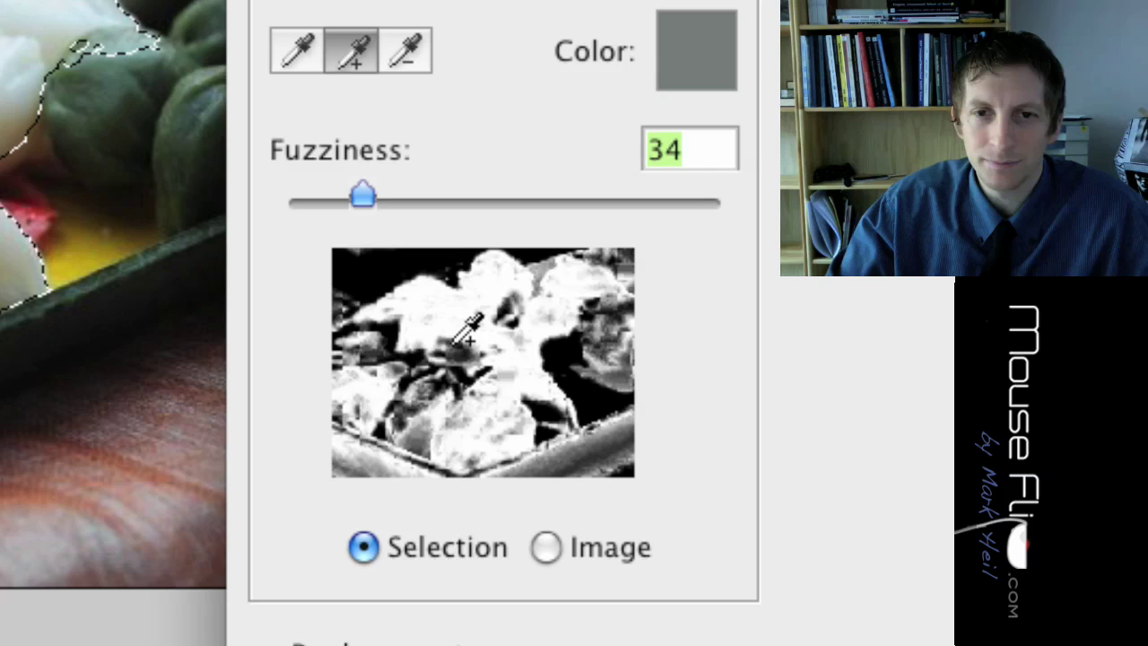
{"action": "key", "text": "super"}
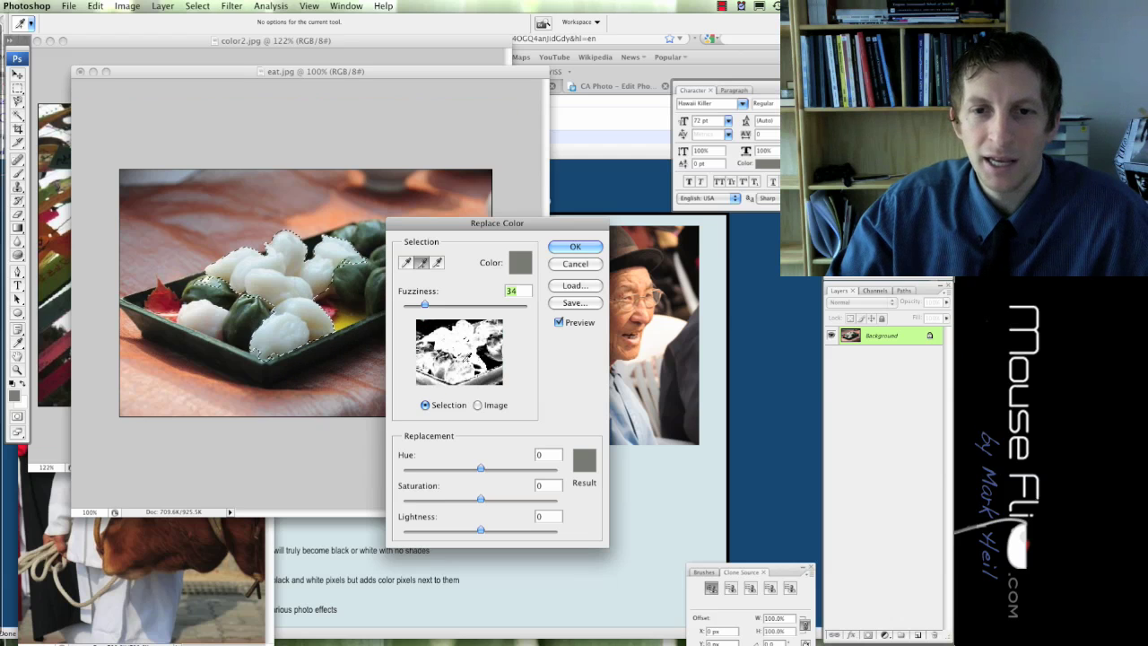
{"action": "left_click_drag", "start_coordinate": [495, 536], "coordinate": [516, 536]}
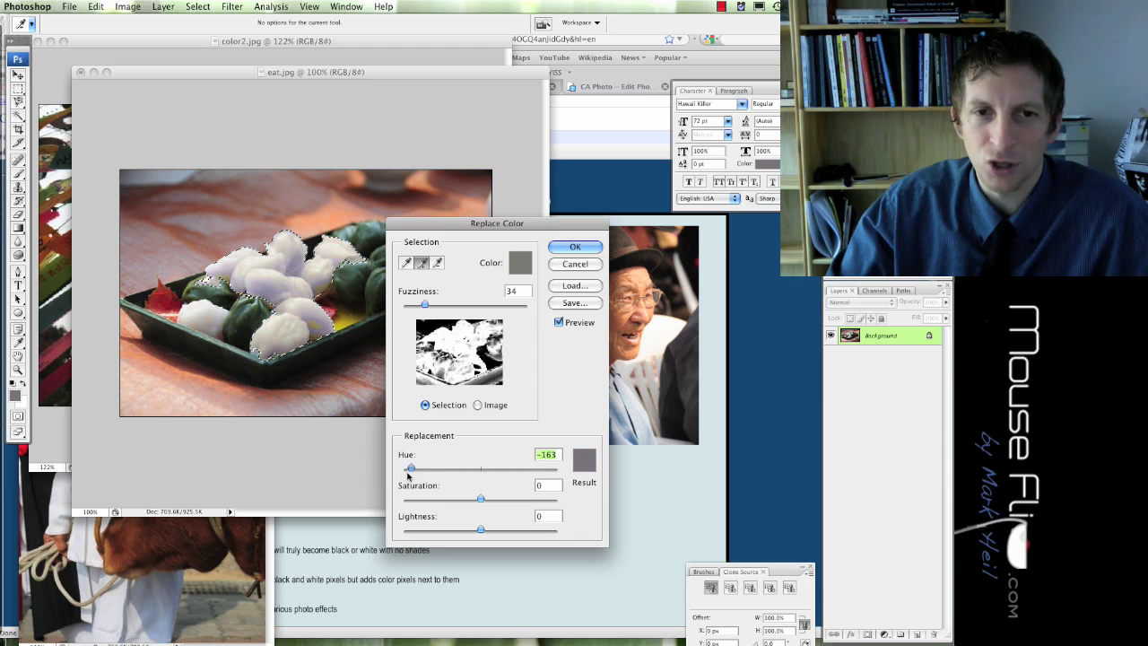
{"action": "left_click_drag", "start_coordinate": [480, 499], "coordinate": [503, 529]}
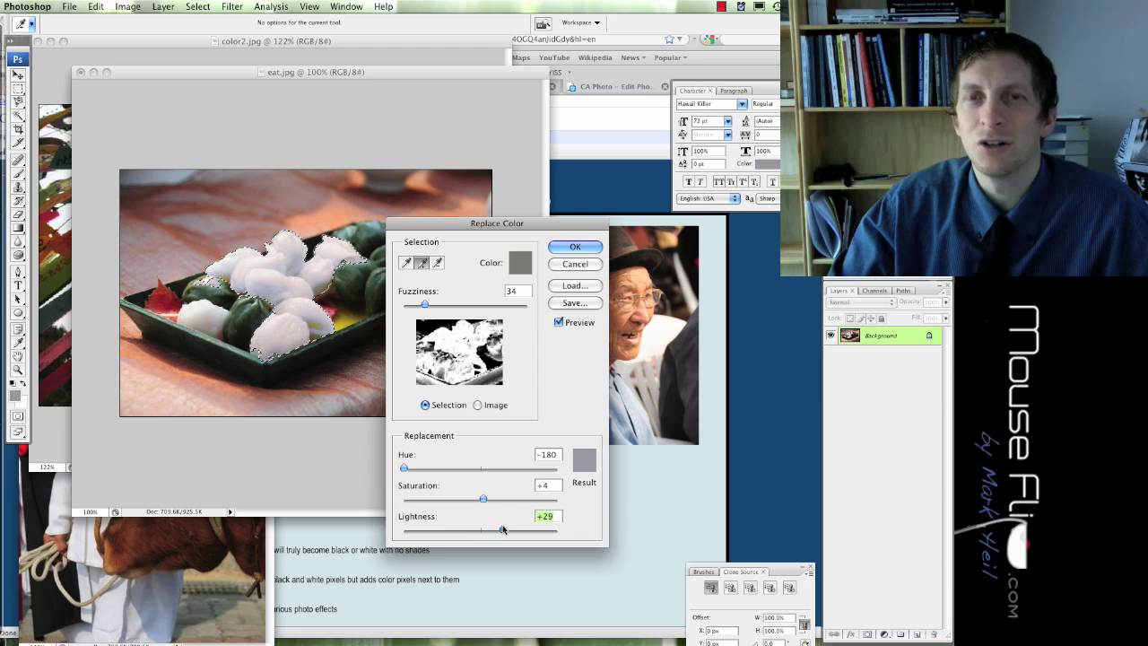
{"action": "left_click", "coordinate": [583, 460]}
{"action": "left_click", "coordinate": [529, 265]}
{"action": "left_click", "coordinate": [538, 224]}
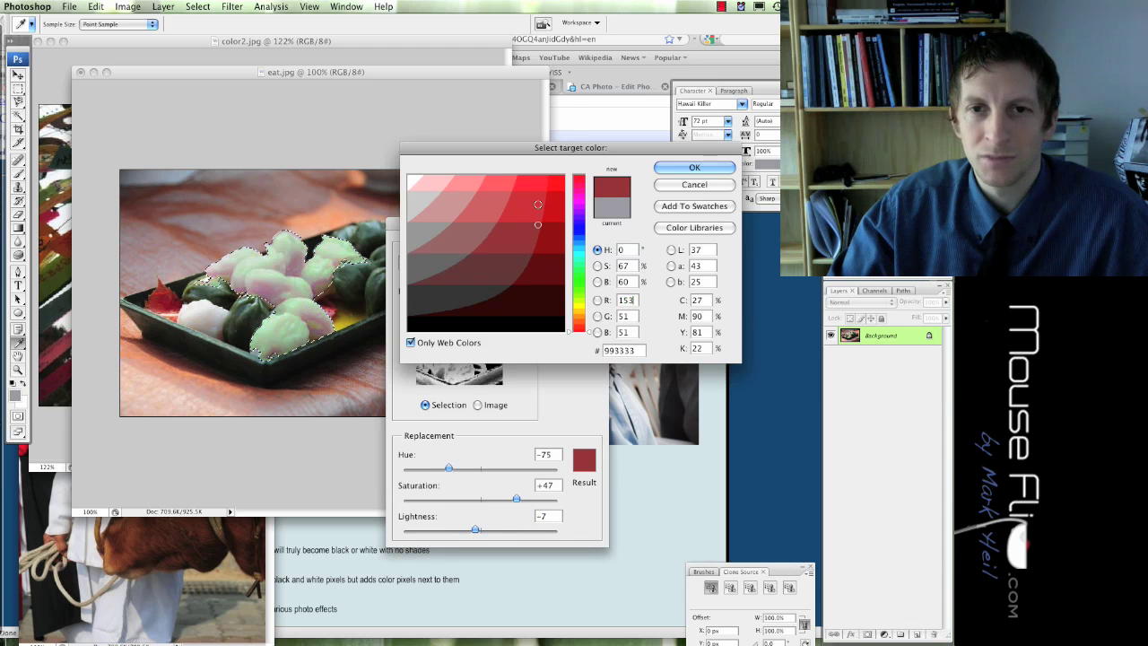
{"action": "left_click", "coordinate": [694, 168]}
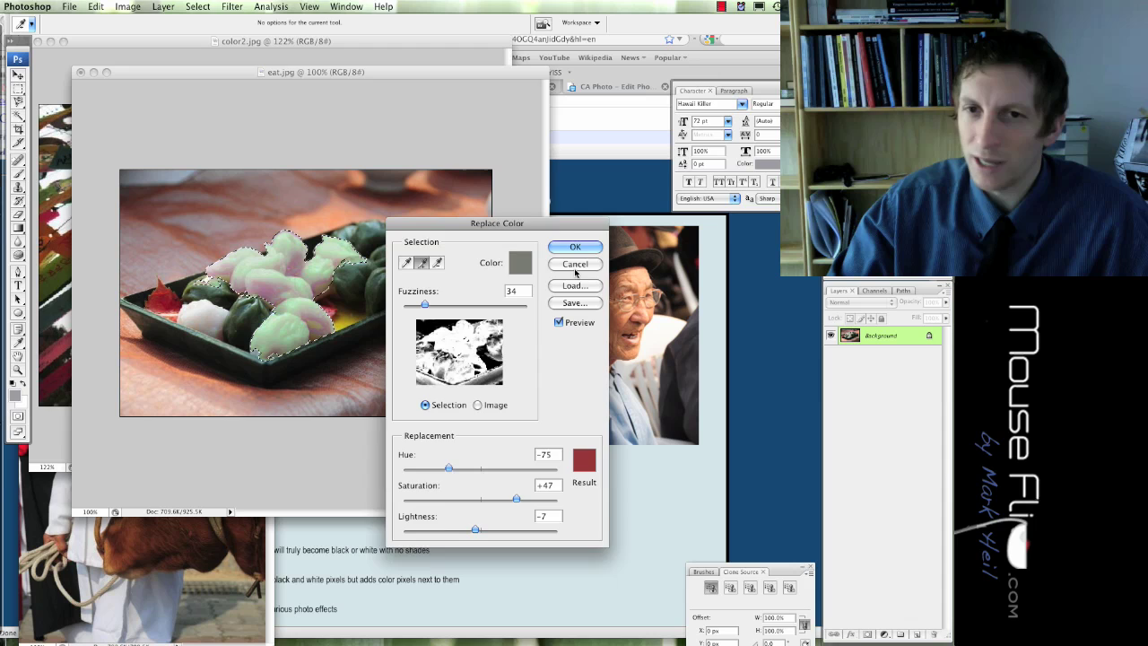
{"action": "left_click", "coordinate": [575, 266]}
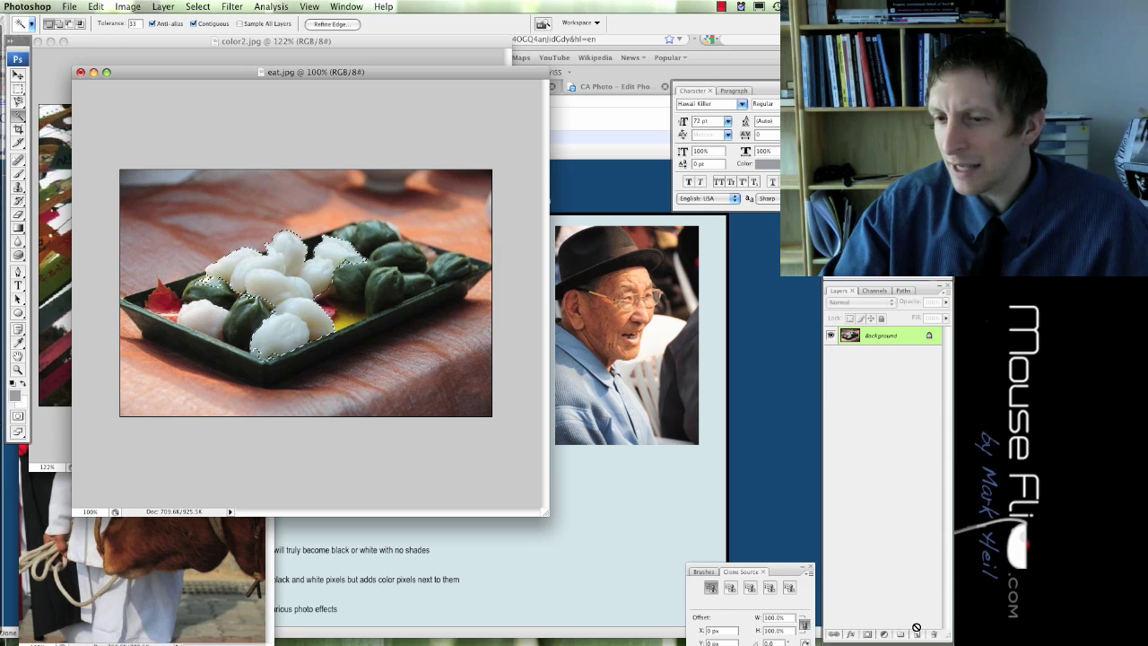
Step: Duplicate the Background layer and hide the original, then raise and enlarge the cow.jpg window
{"action": "key", "text": "super+j"}
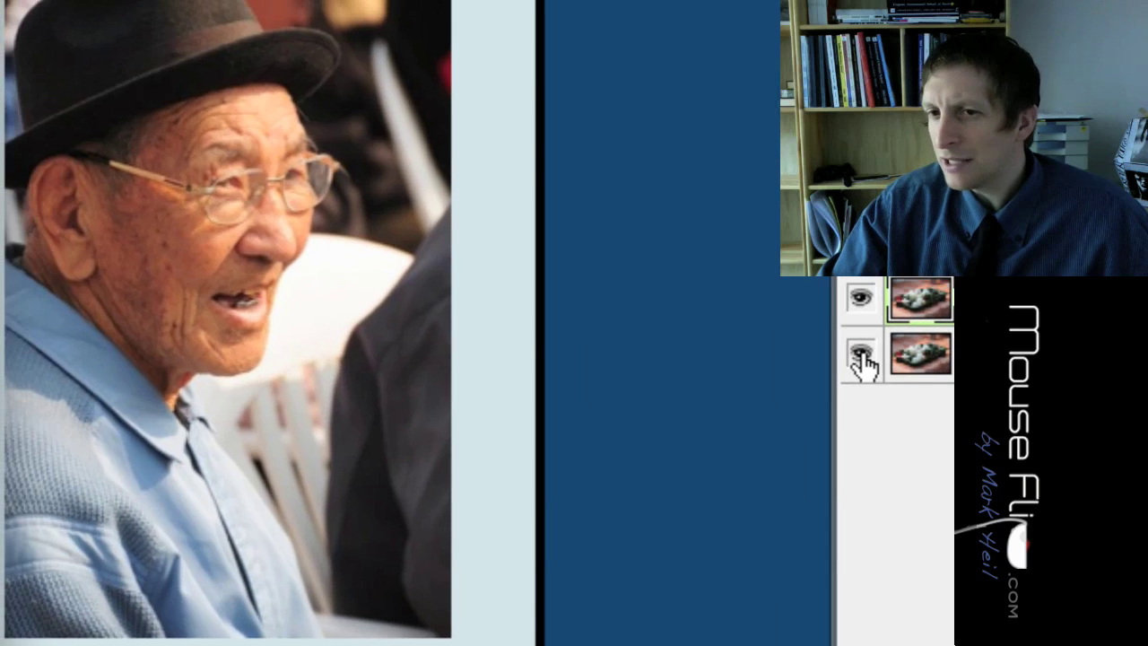
{"action": "left_click", "coordinate": [607, 339]}
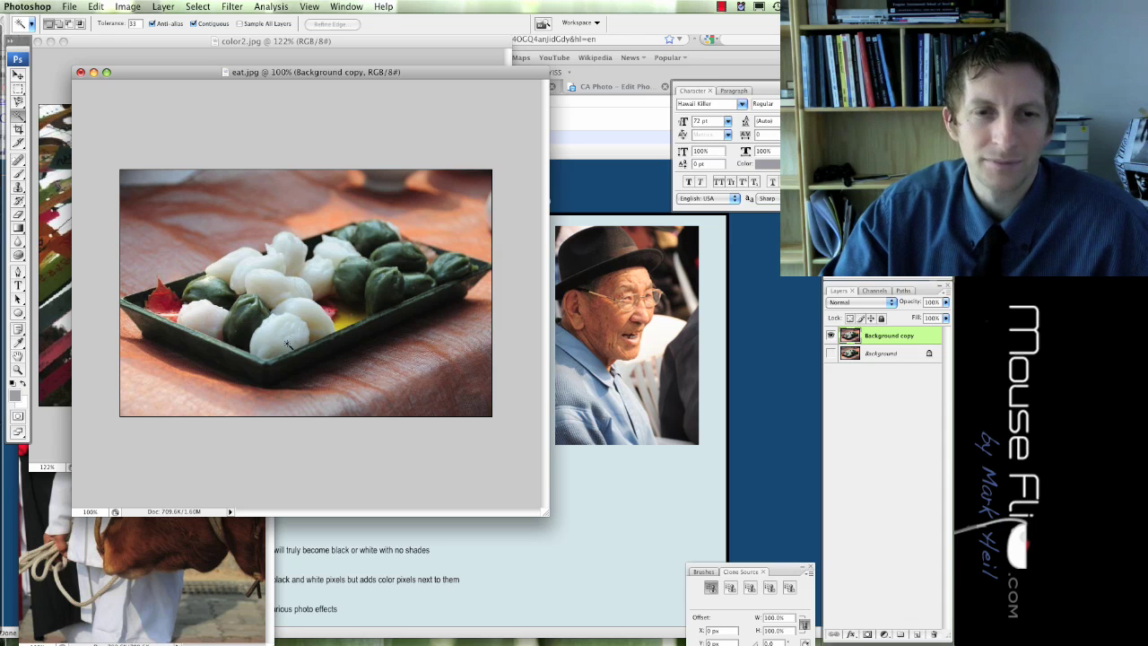
{"action": "left_click", "coordinate": [213, 565]}
{"action": "left_click_drag", "start_coordinate": [199, 263], "coordinate": [226, 60]}
{"action": "left_click_drag", "start_coordinate": [298, 445], "coordinate": [391, 571]}
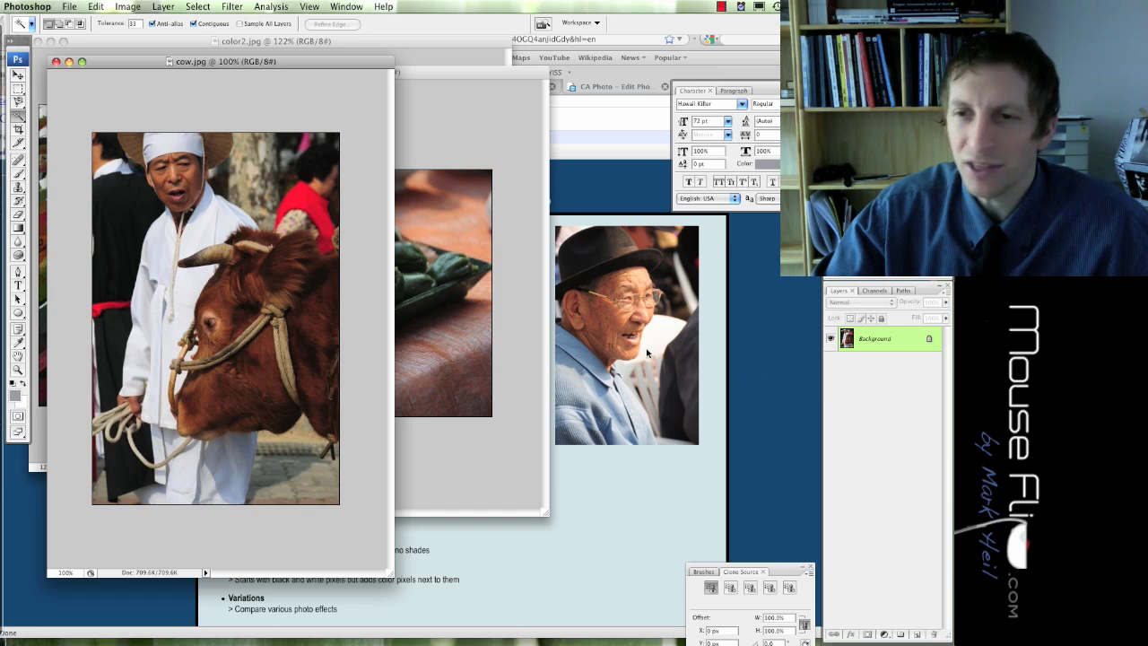
Step: Duplicate the cow's Background layer and apply Hue/Saturation with Saturation -90 to the copy
{"action": "left_click_drag", "start_coordinate": [917, 634], "coordinate": [917, 634]}
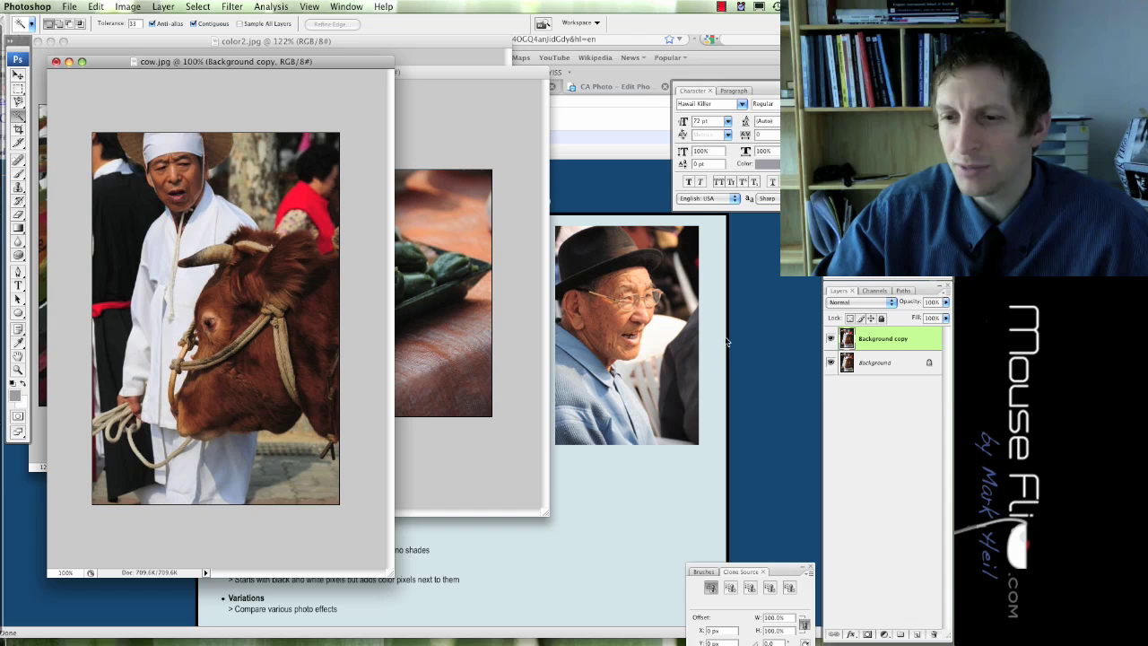
{"action": "left_click", "coordinate": [128, 6]}
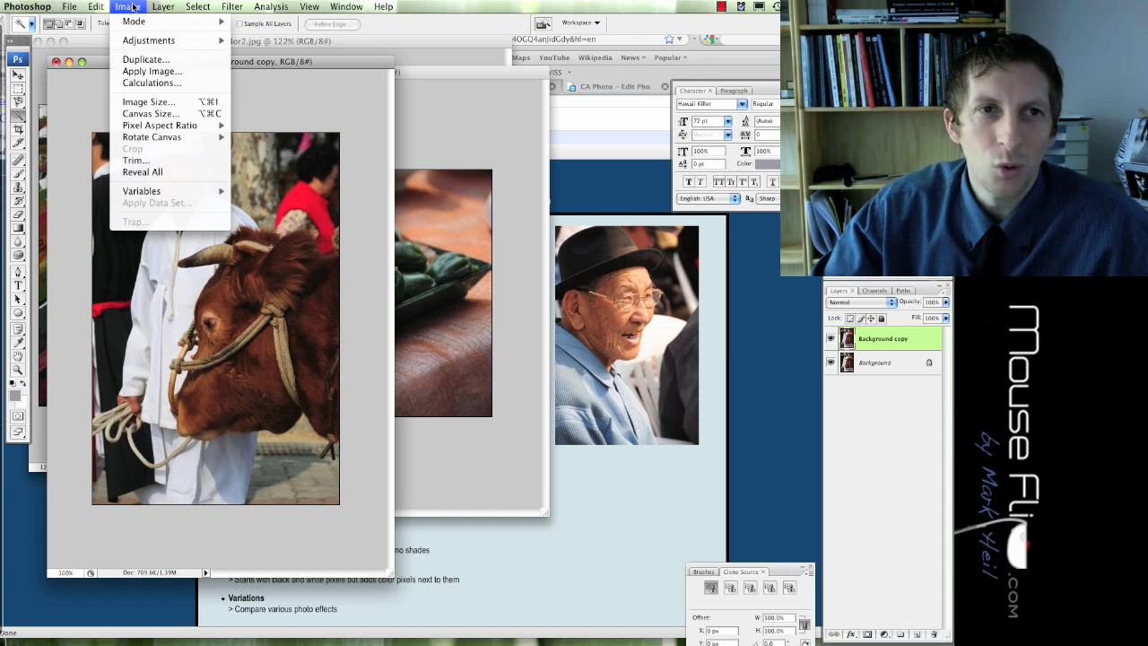
{"action": "mouse_move", "coordinate": [139, 45]}
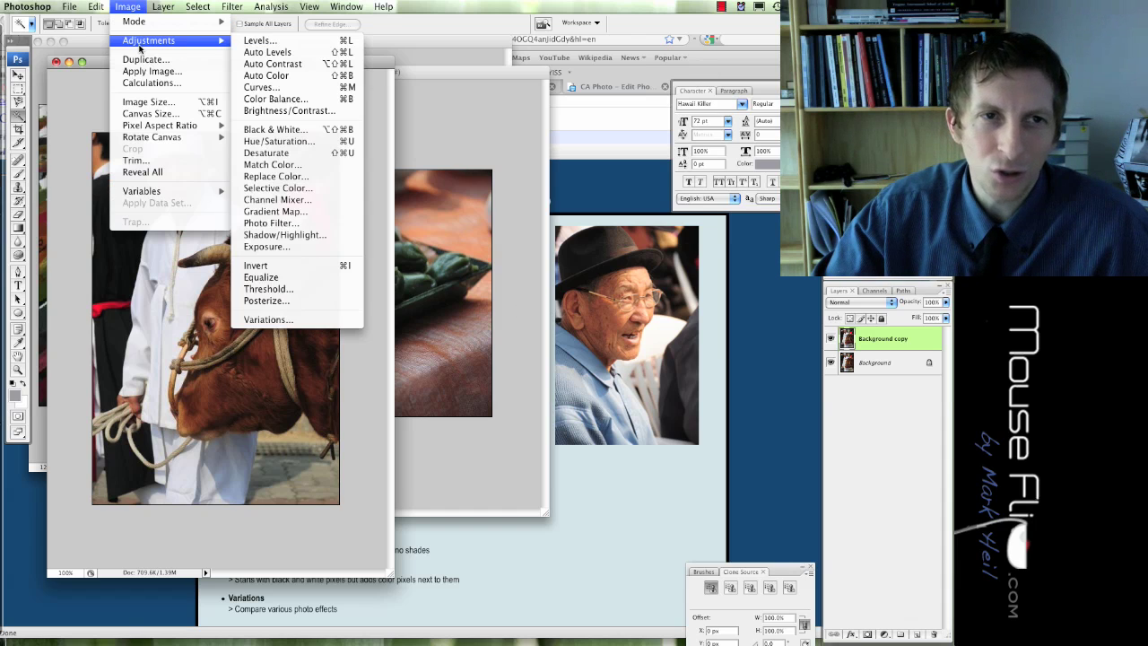
{"action": "left_click", "coordinate": [301, 141]}
{"action": "left_click_drag", "start_coordinate": [559, 109], "coordinate": [499, 109]}
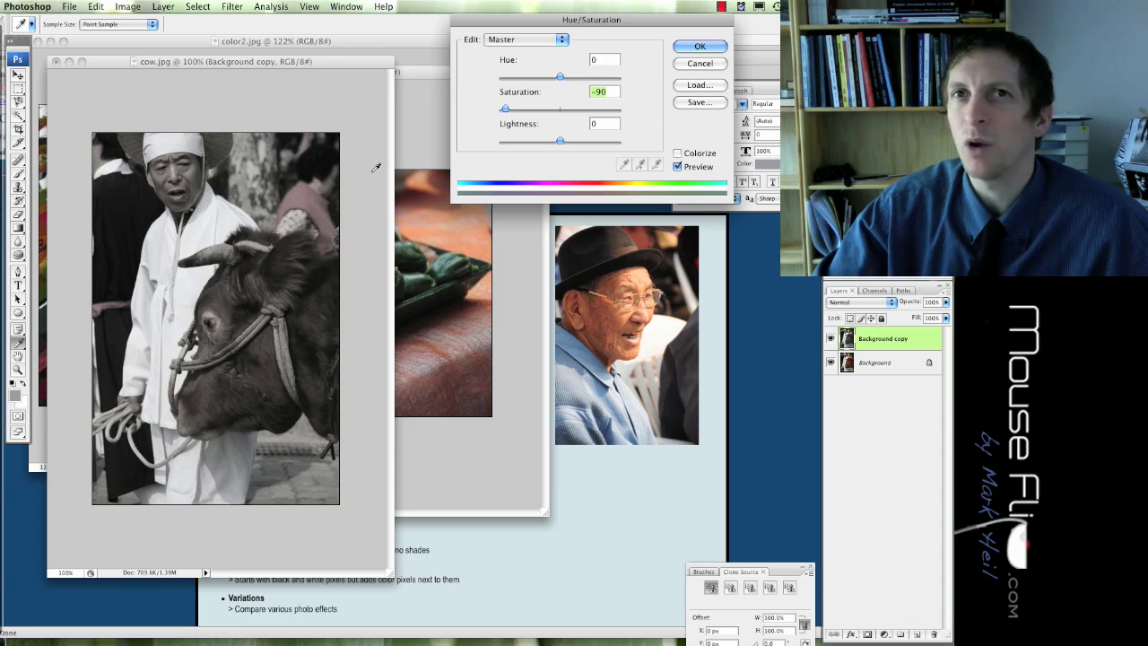
{"action": "left_click", "coordinate": [701, 47]}
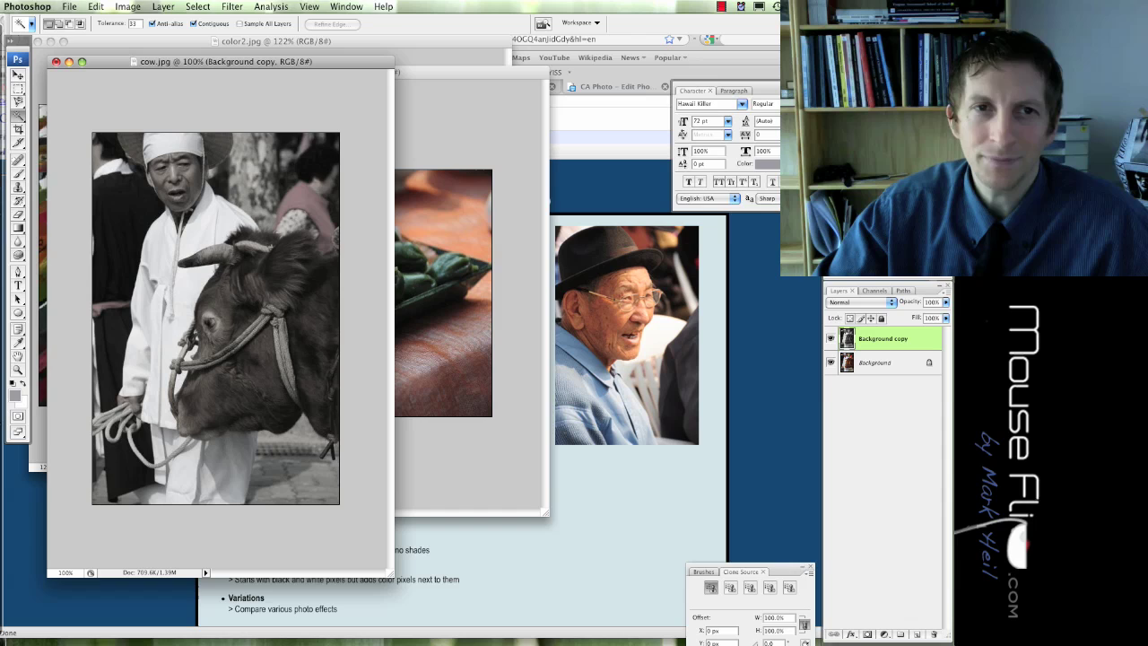
{"action": "left_click_drag", "start_coordinate": [252, 68], "coordinate": [236, 48]}
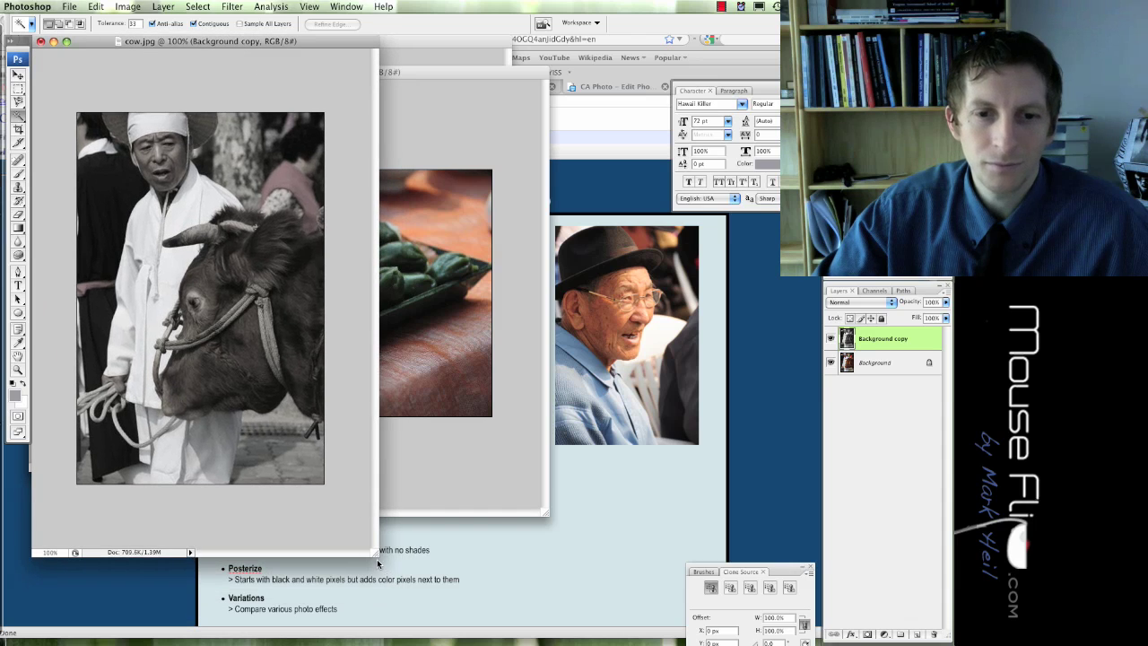
Step: Enlarge the cow photo to 133% zoom and make a second copy of the Background layer
{"action": "left_click_drag", "start_coordinate": [377, 558], "coordinate": [538, 628]}
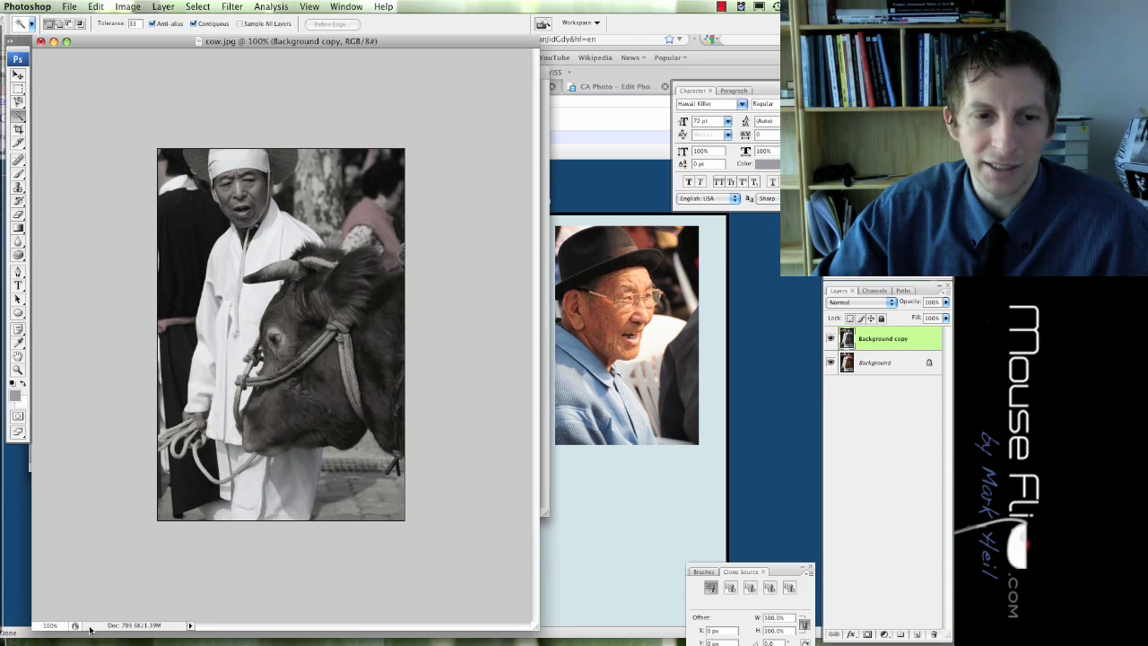
{"action": "type", "text": "133"}
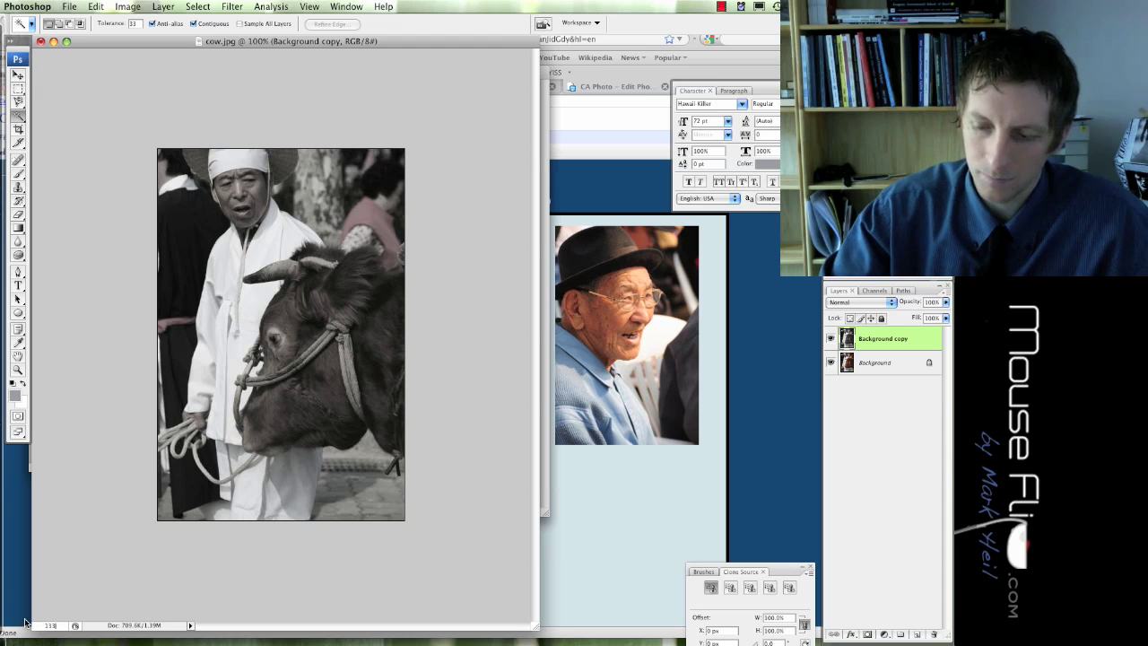
{"action": "key", "text": "Return"}
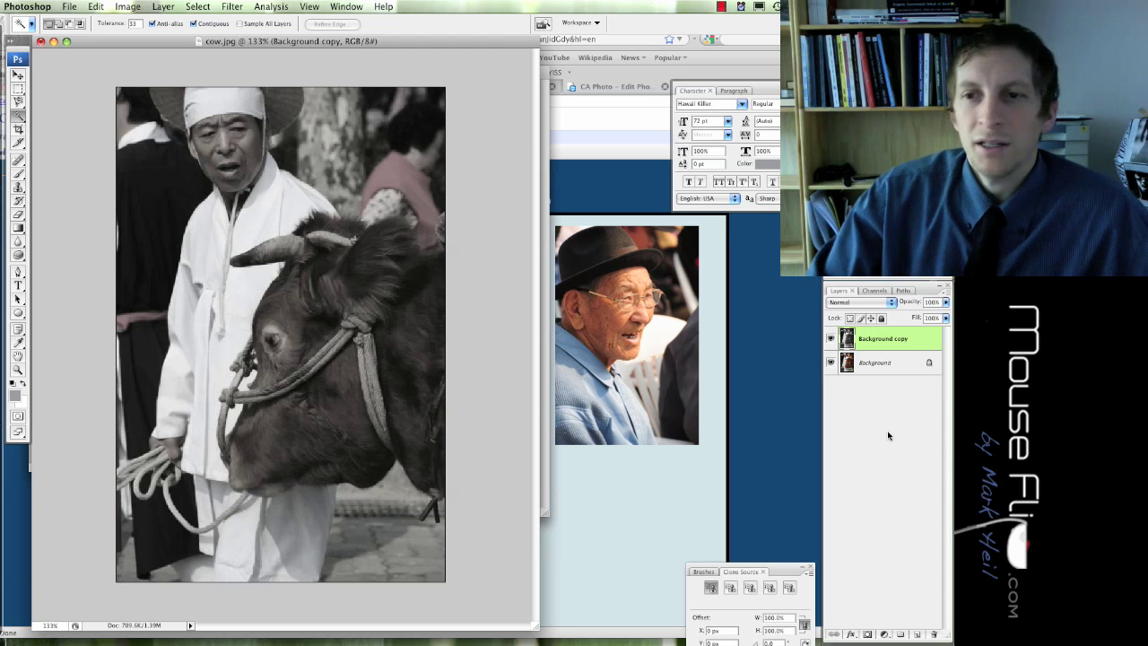
{"action": "left_click", "coordinate": [884, 366]}
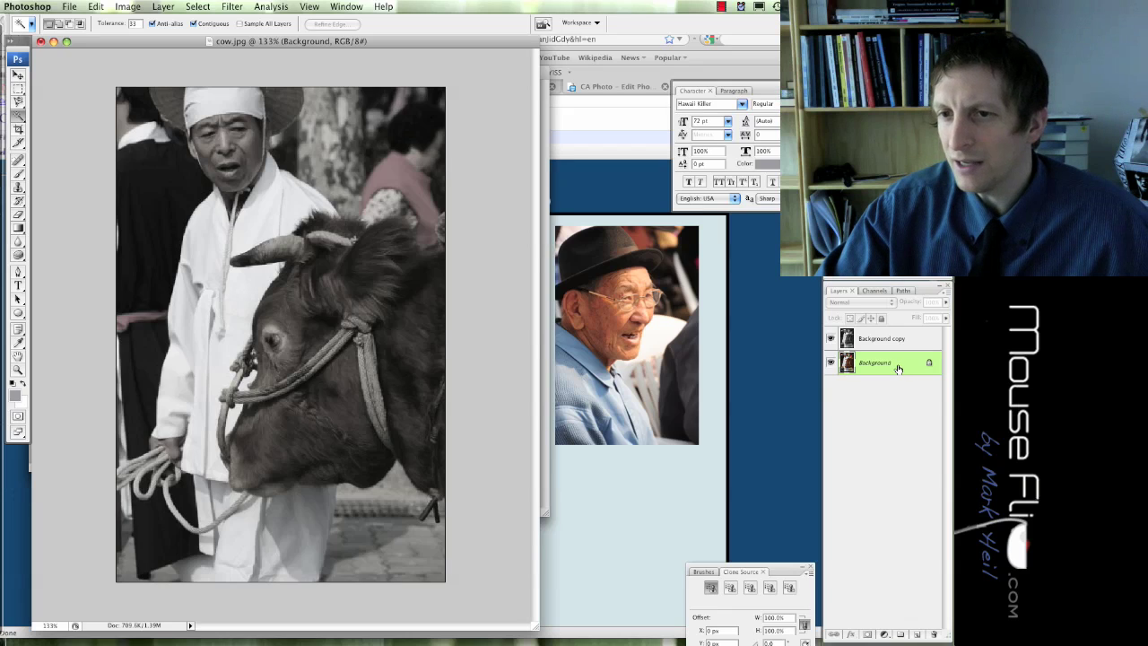
{"action": "left_click_drag", "start_coordinate": [917, 633], "coordinate": [917, 634]}
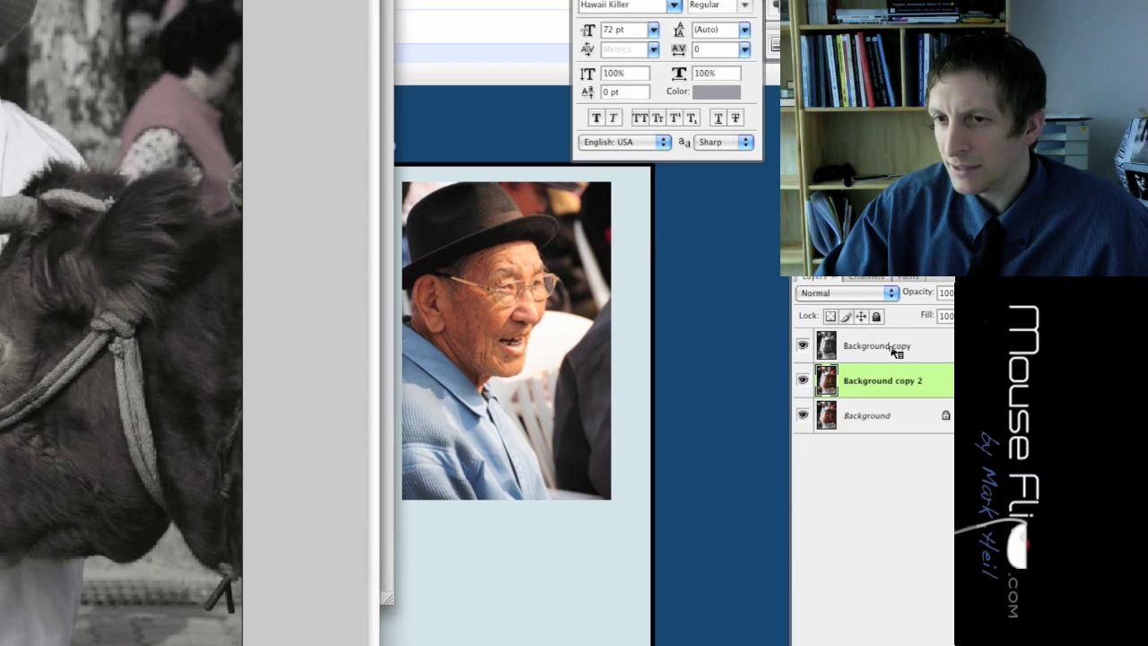
Step: Rename the top copy 'black and white' and the copy beneath it 'color cow'
{"action": "double_click", "coordinate": [891, 341]}
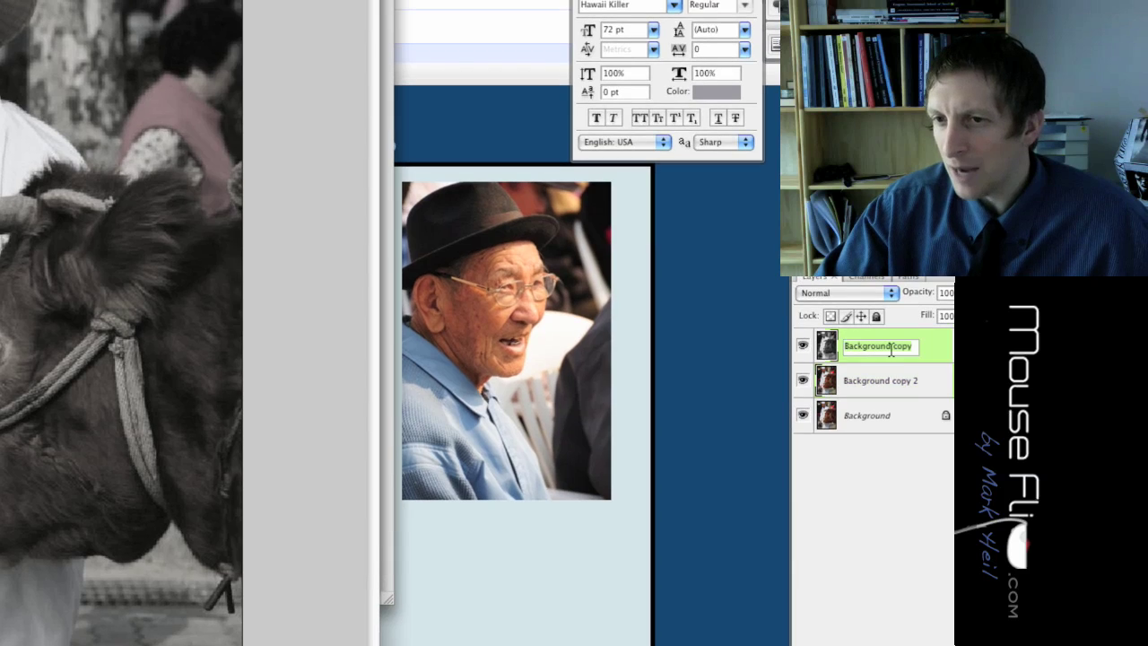
{"action": "type", "text": "Back and white"}
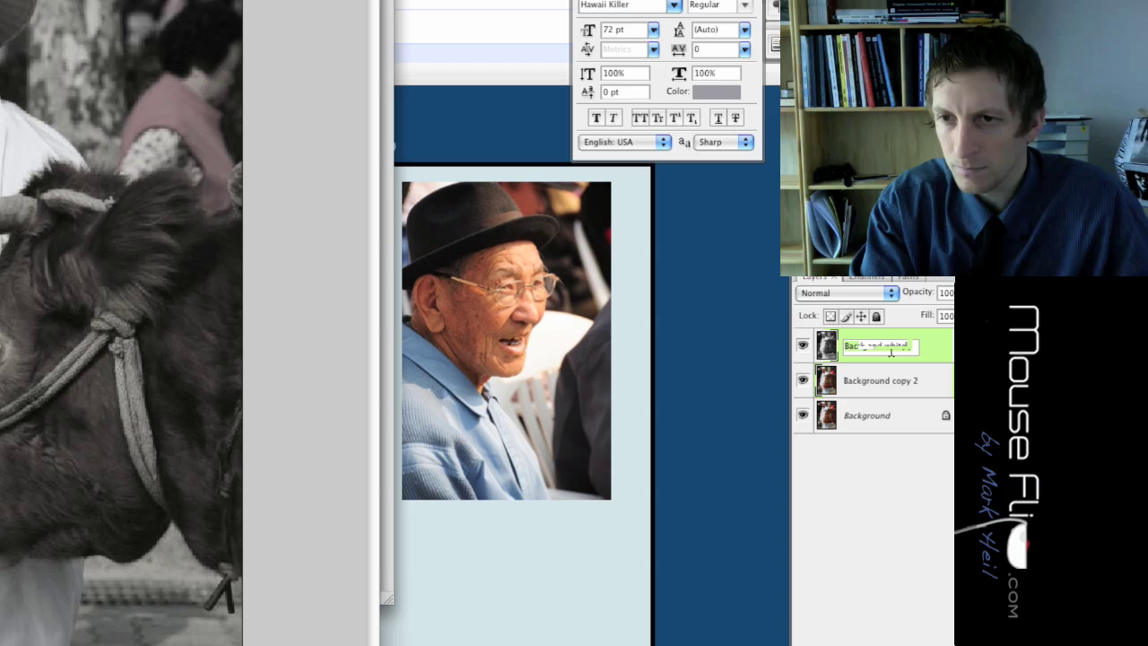
{"action": "key", "text": "Return"}
{"action": "double_click", "coordinate": [913, 384]}
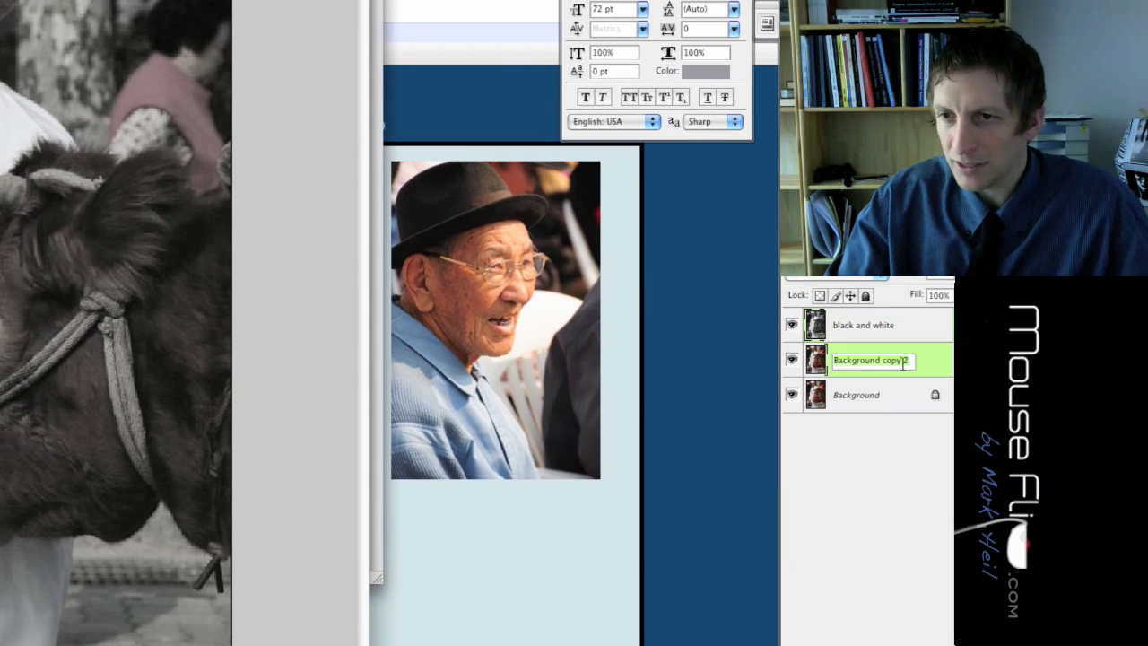
{"action": "type", "text": "Backgro"}
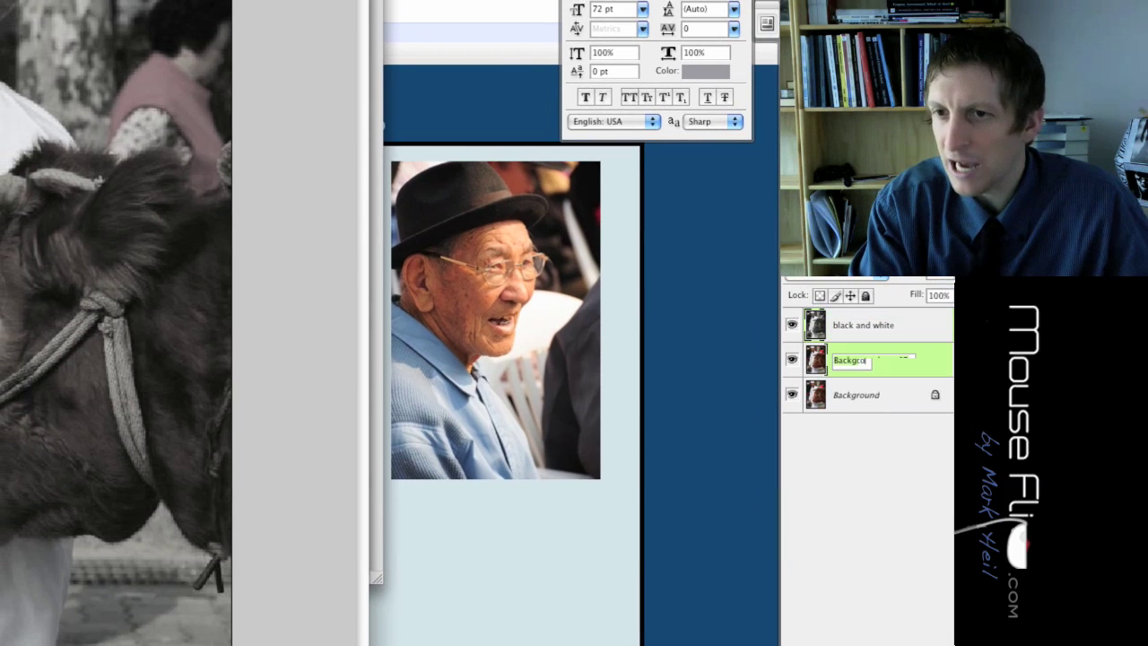
{"action": "type", "text": "color cow"}
{"action": "left_click", "coordinate": [865, 397]}
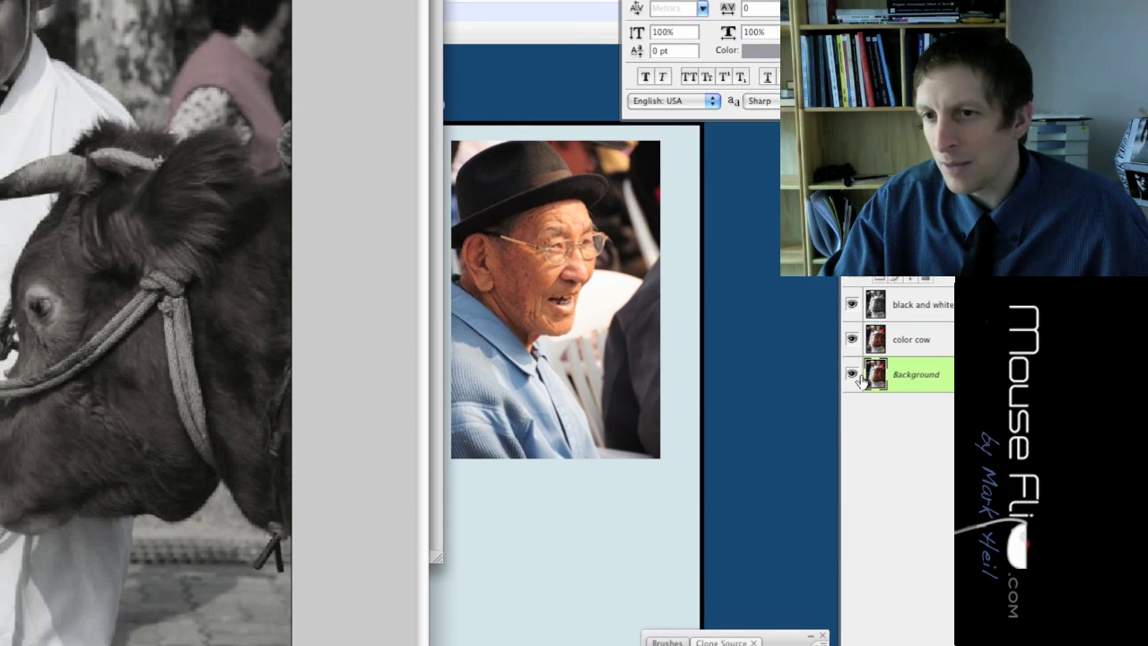
Step: Hide the original Background, toggle 'black and white' off and on to compare, and select the Eraser
{"action": "left_click", "coordinate": [854, 376]}
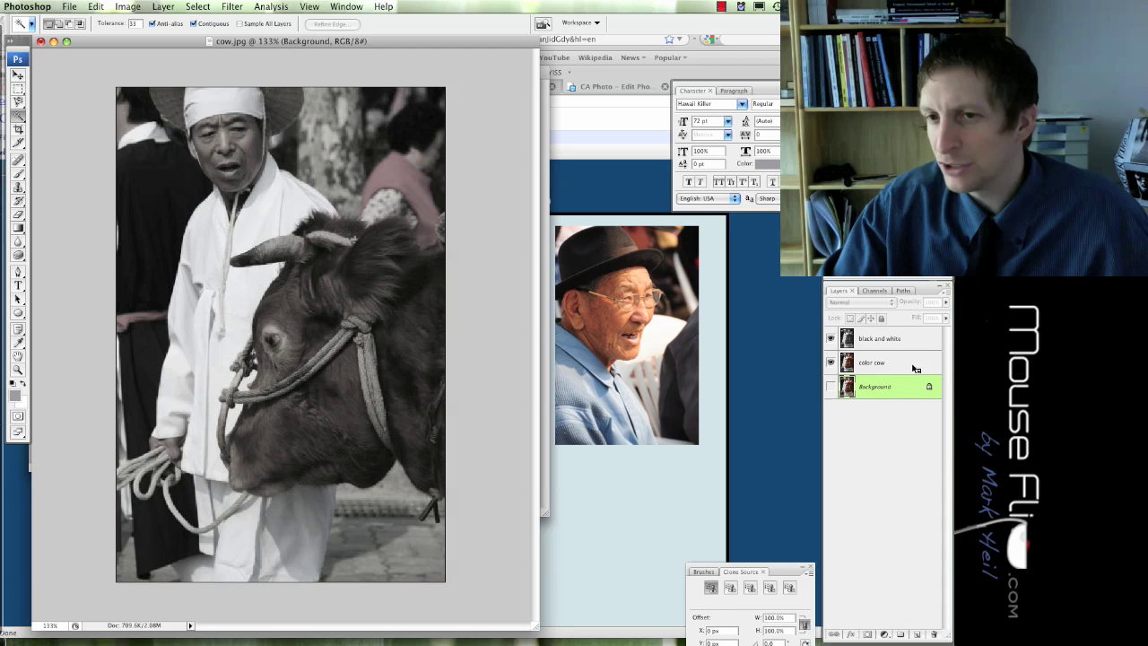
{"action": "left_click", "coordinate": [894, 362]}
{"action": "left_click", "coordinate": [885, 341]}
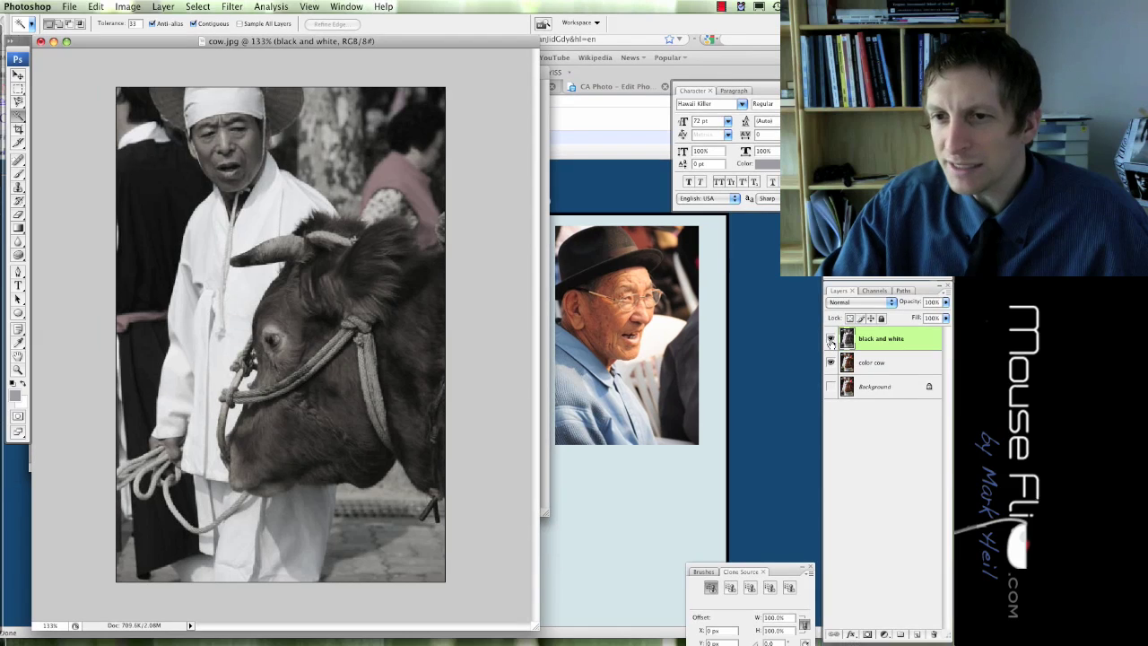
{"action": "left_click", "coordinate": [830, 339]}
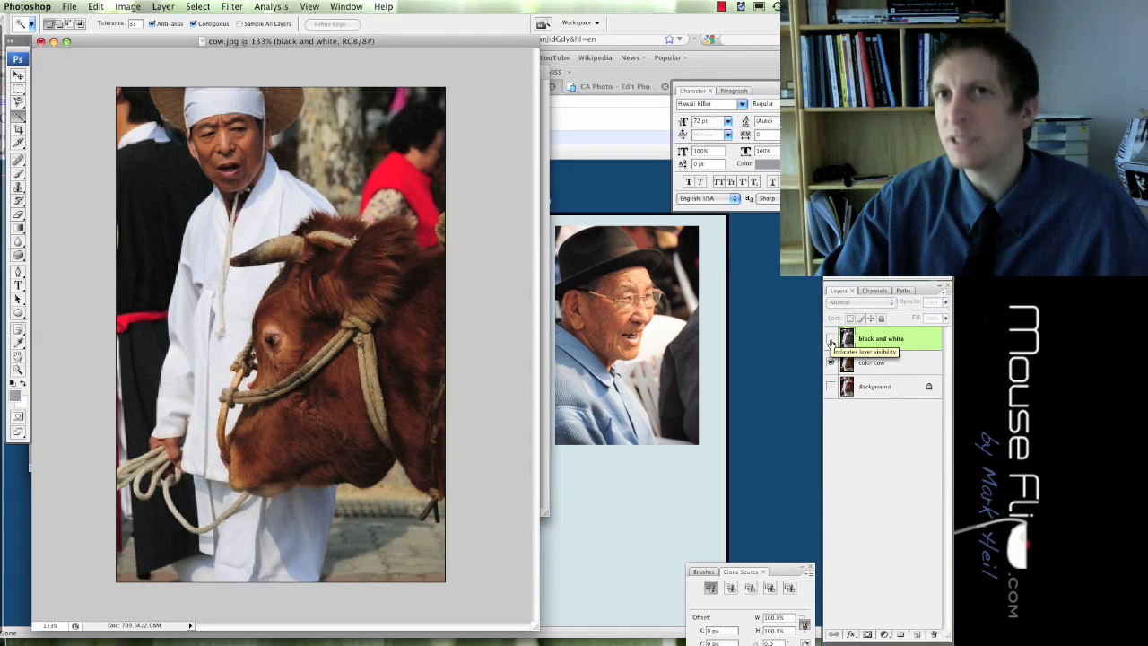
{"action": "left_click", "coordinate": [831, 339]}
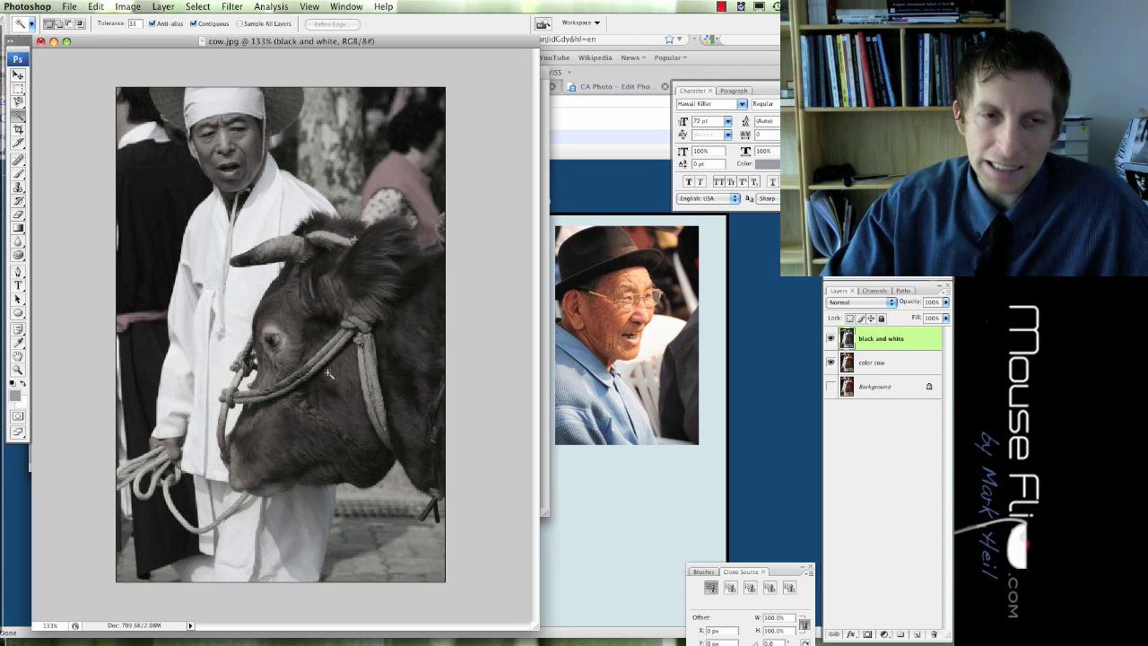
{"action": "key", "text": "e"}
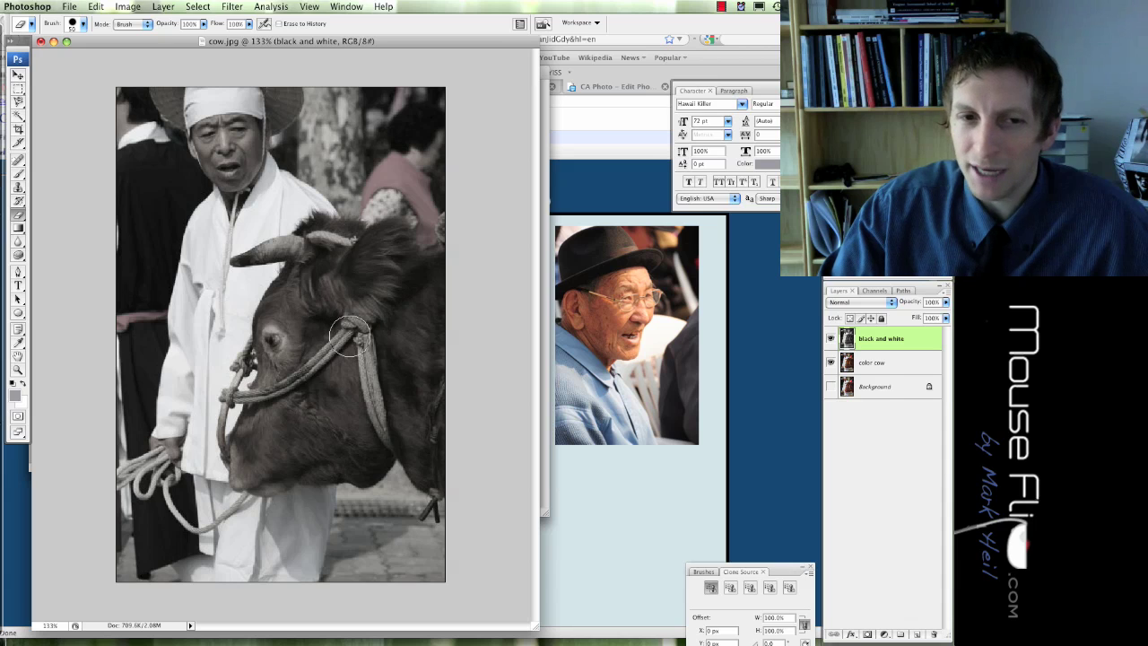
Step: Erase the grey over the cow's forehead and face with a 131 px brush to reveal brown
{"action": "mouse_move", "coordinate": [333, 314]}
{"action": "left_mouse_down"}
{"action": "mouse_move", "coordinate": [314, 307]}
{"action": "mouse_move", "coordinate": [332, 314]}
{"action": "left_mouse_up"}
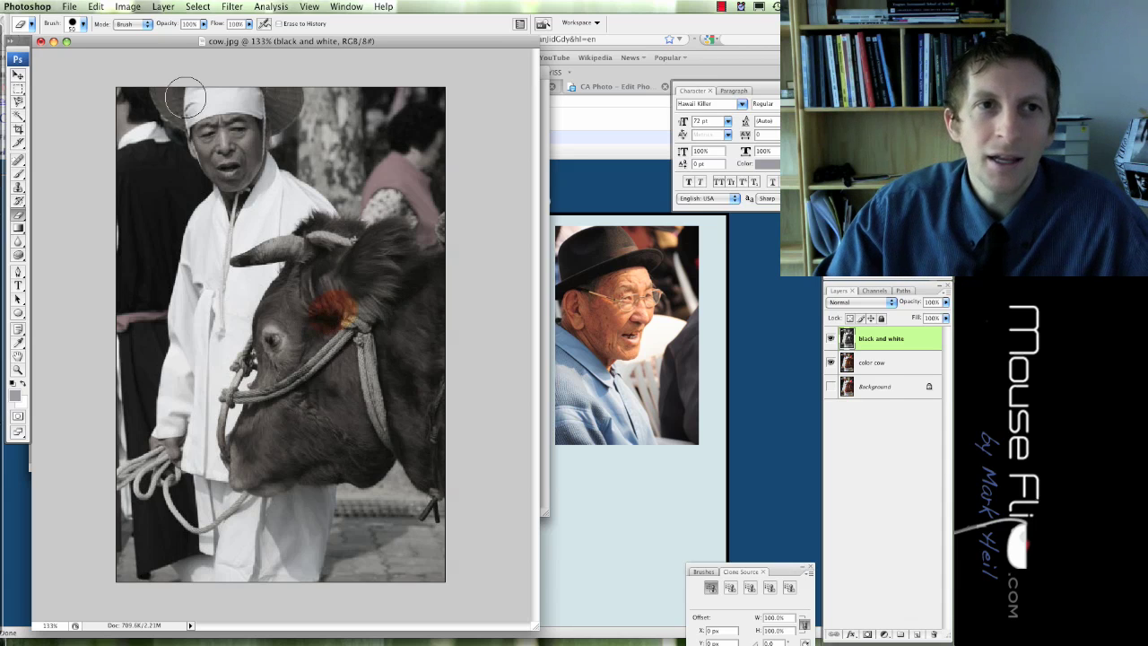
{"action": "left_click", "coordinate": [84, 25]}
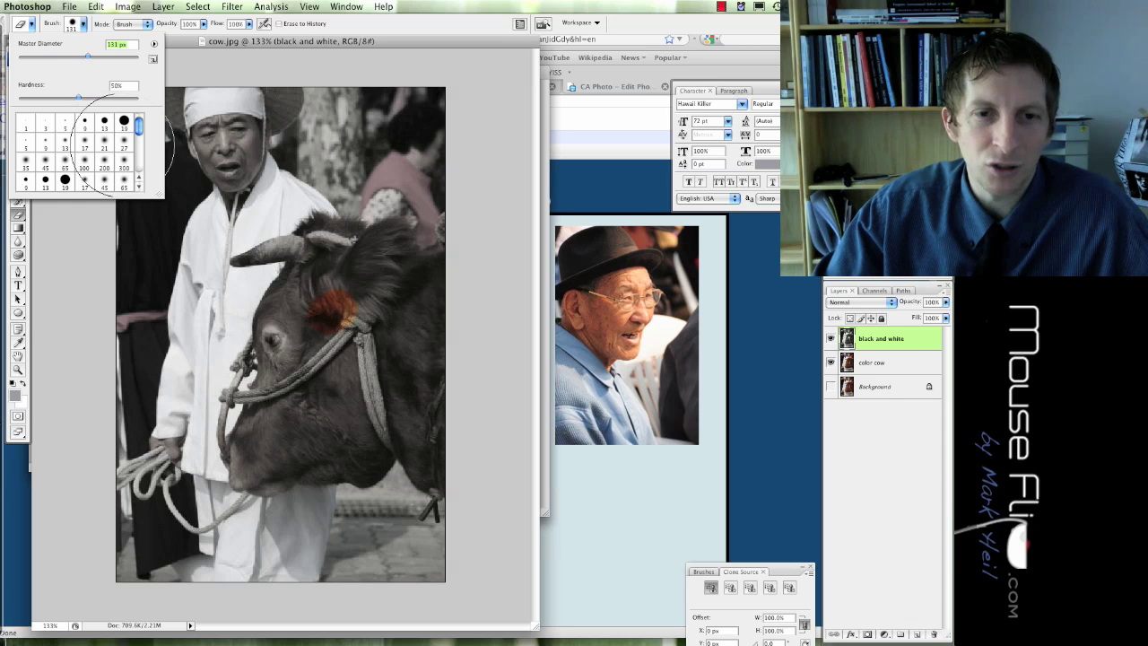
{"action": "mouse_move", "coordinate": [319, 346]}
{"action": "left_mouse_down"}
{"action": "mouse_move", "coordinate": [331, 359]}
{"action": "mouse_move", "coordinate": [332, 327]}
{"action": "mouse_move", "coordinate": [379, 292]}
{"action": "mouse_move", "coordinate": [399, 341]}
{"action": "mouse_move", "coordinate": [391, 396]}
{"action": "mouse_move", "coordinate": [425, 443]}
{"action": "mouse_move", "coordinate": [351, 410]}
{"action": "mouse_move", "coordinate": [425, 504]}
{"action": "mouse_move", "coordinate": [384, 492]}
{"action": "left_mouse_up"}
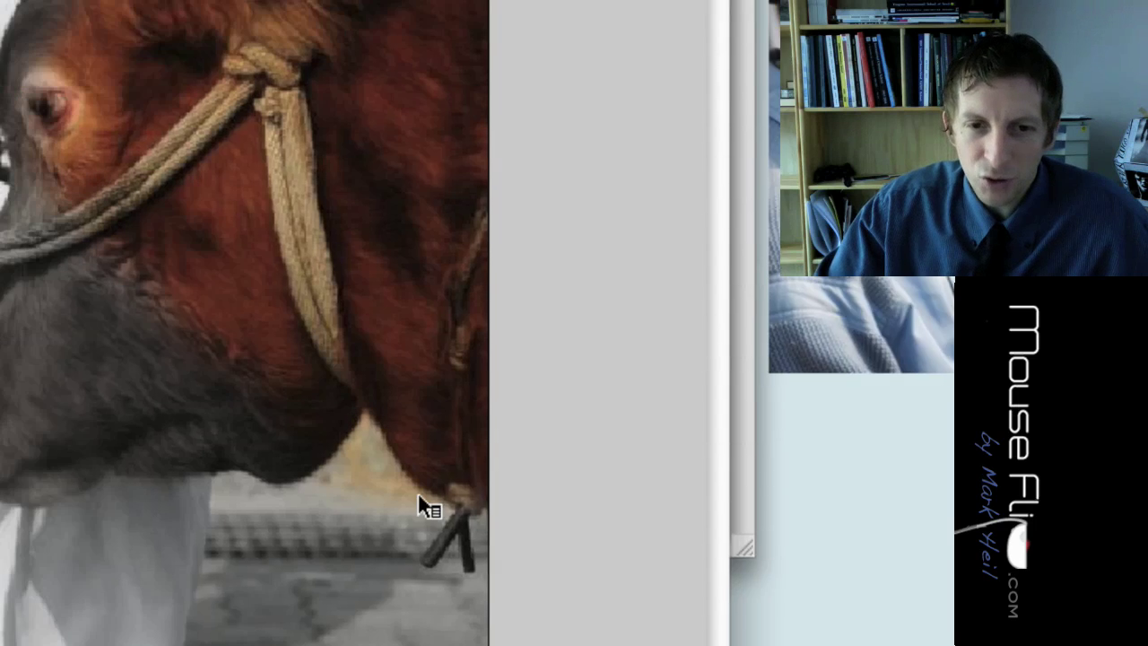